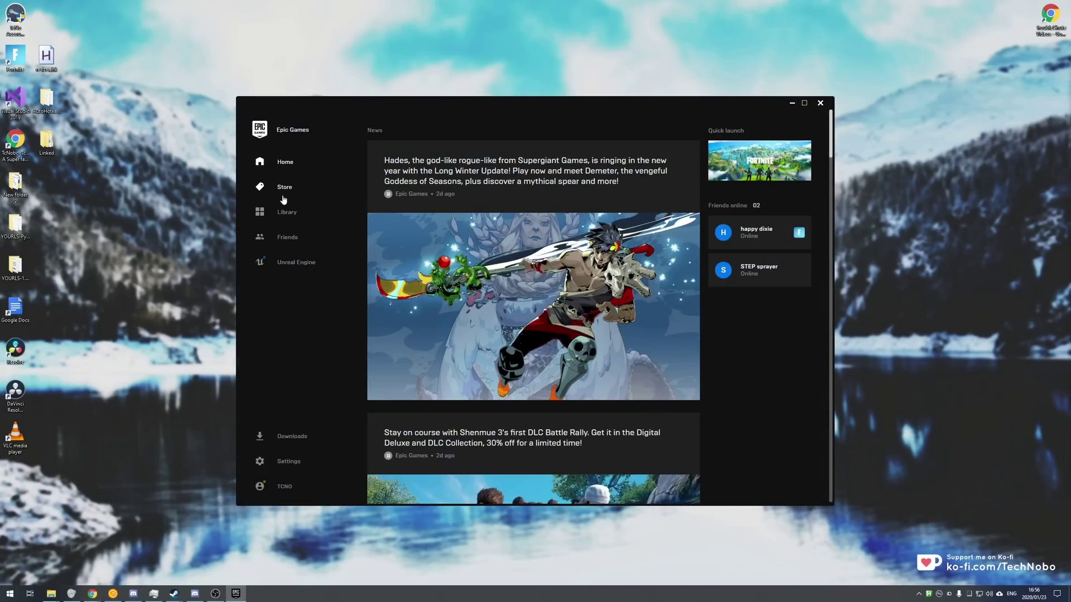
- Open the game library and check the combined size of all folders inside D:\Fortnite1\Fortnite
click(288, 213)
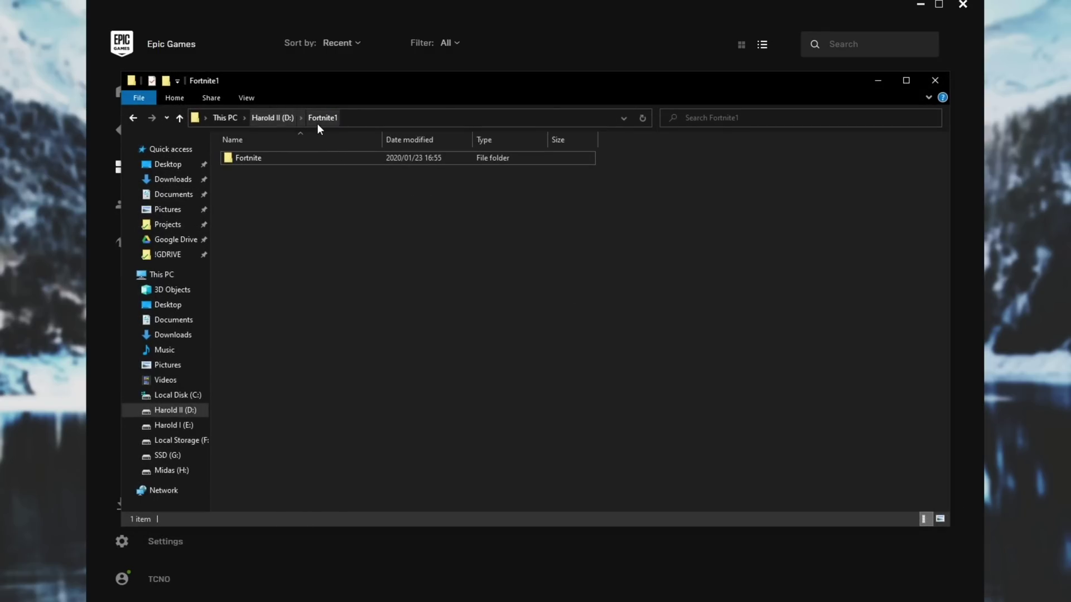
double_click(330, 155)
drag(327, 211, 278, 167)
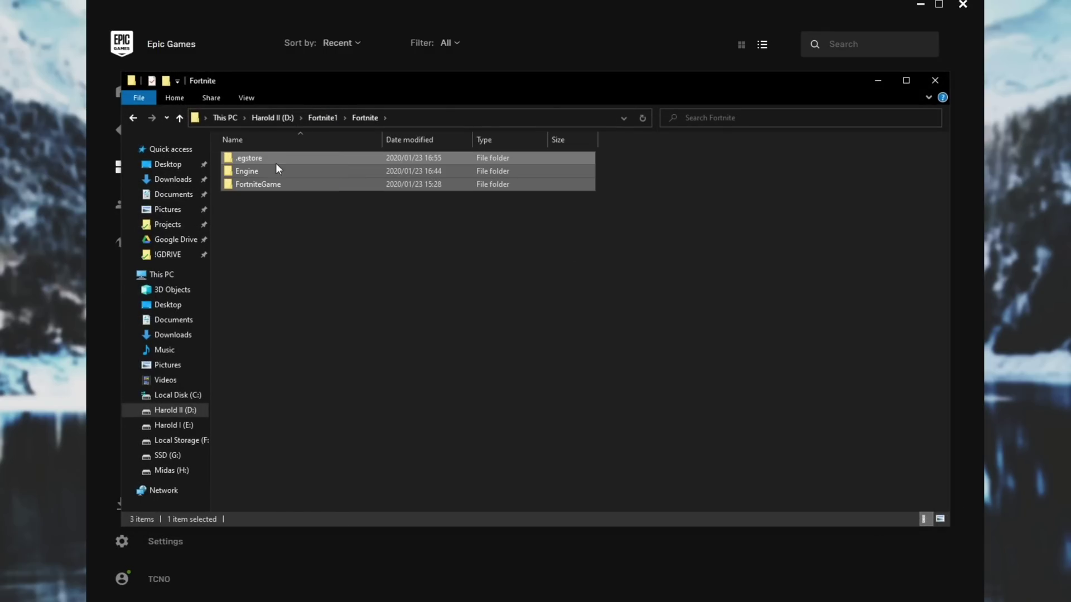
right_click(293, 187)
click(394, 498)
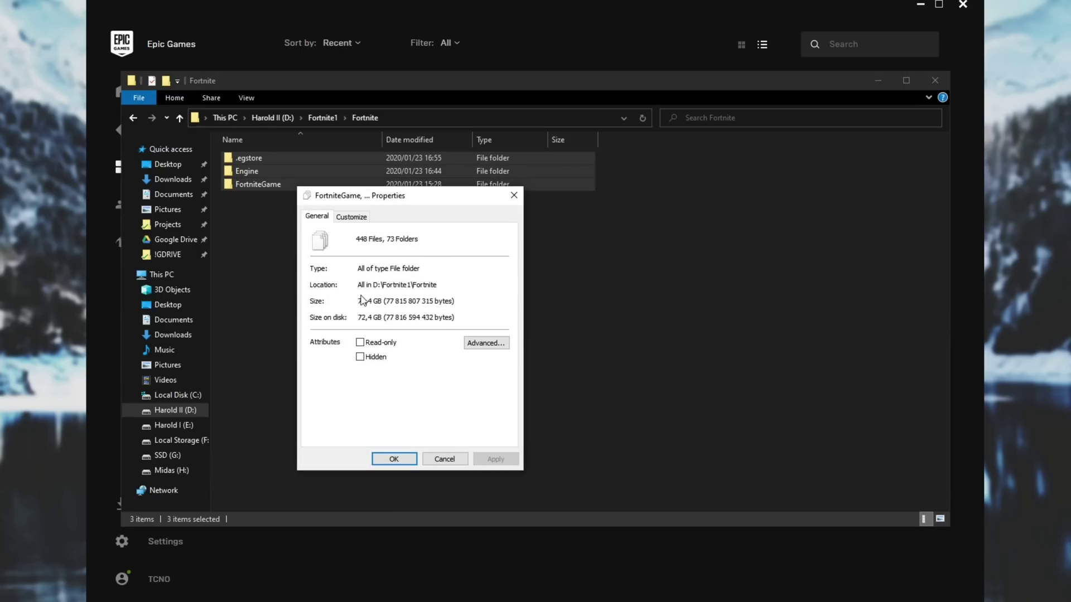
click(513, 195)
- Check Fortnite's size entry in the Epic Games library for comparison, and return to File Explorer
drag(568, 87, 770, 218)
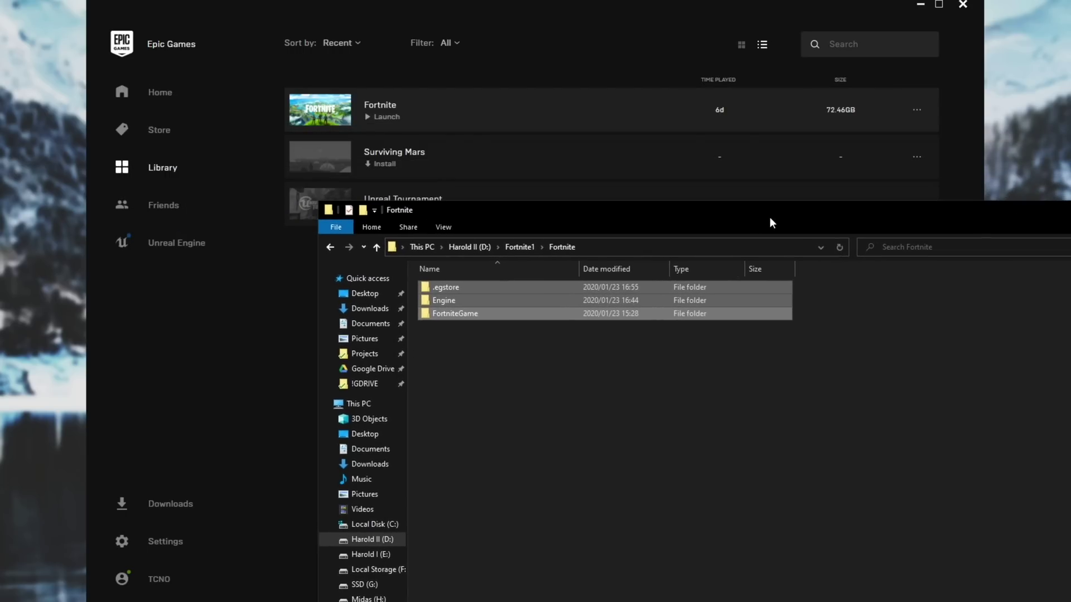
click(276, 342)
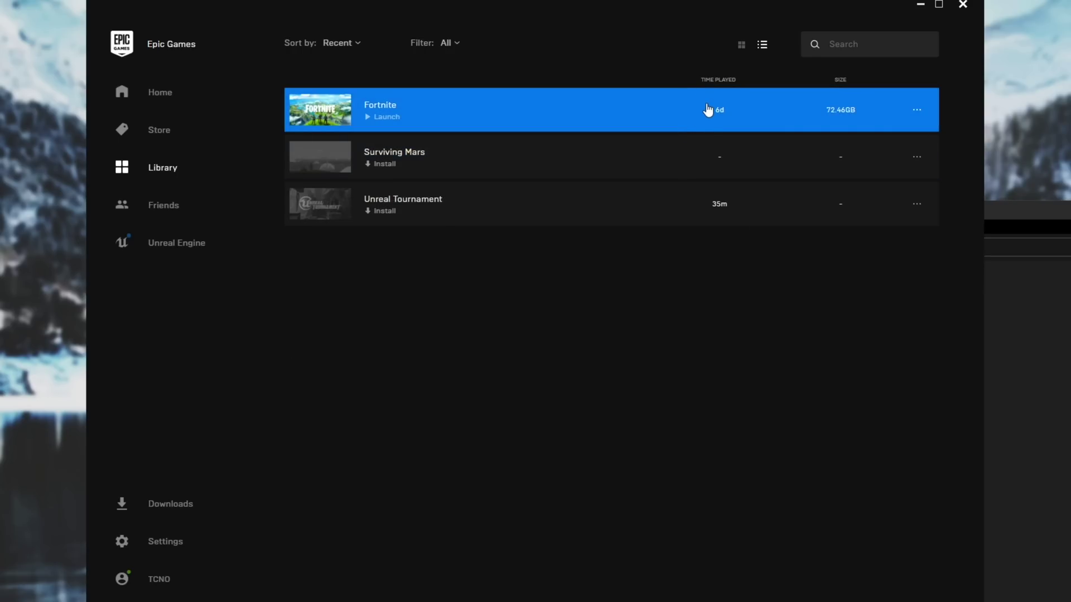
click(1053, 292)
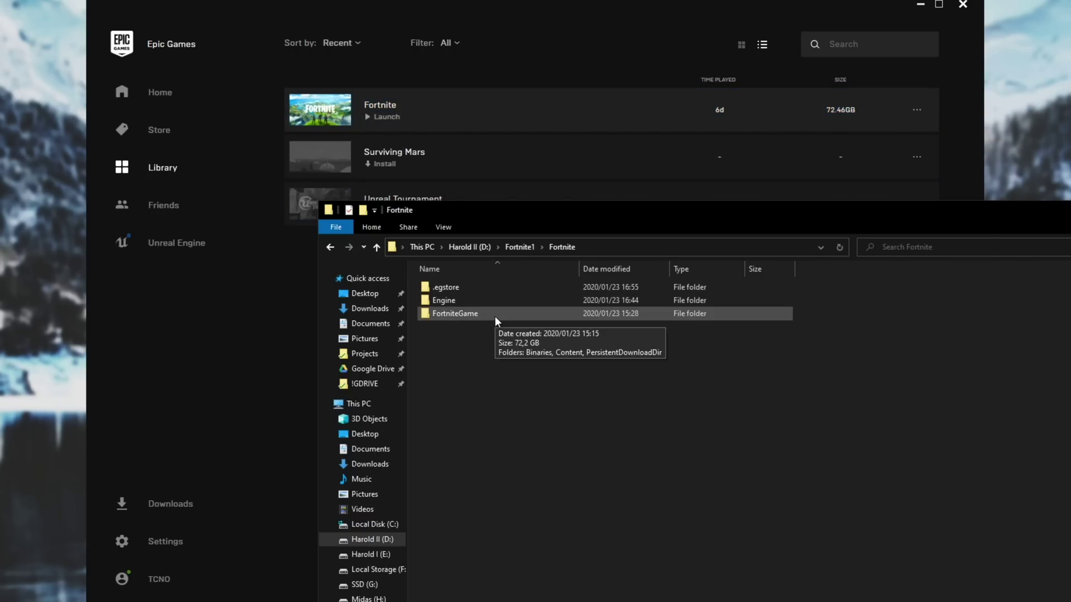
- Examine the D:\Fortnite1 folder and the contents of its Fortnite subfolder
click(516, 249)
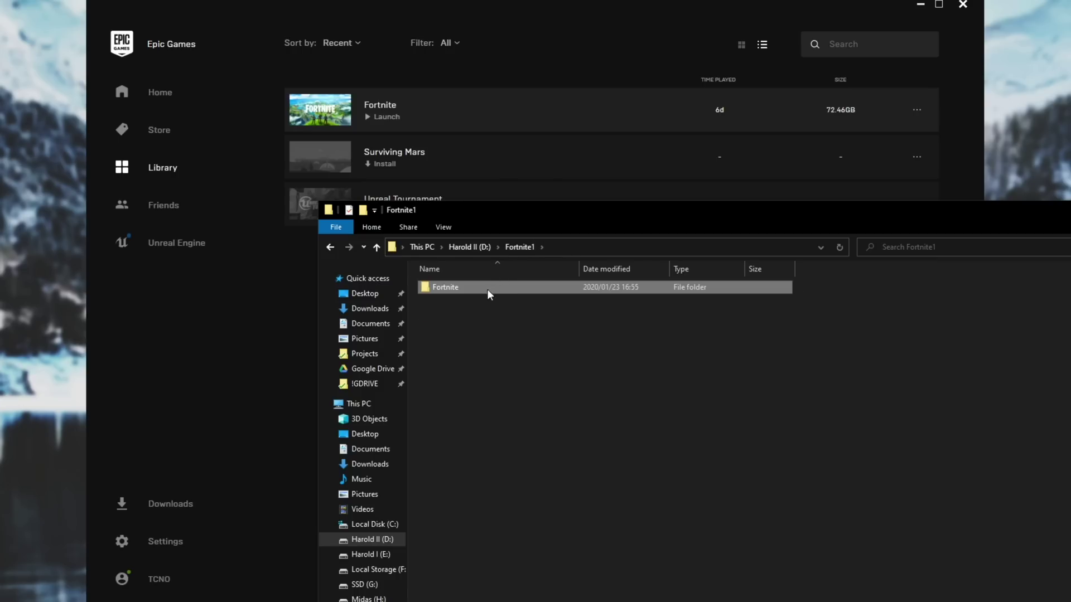
click(459, 287)
click(545, 311)
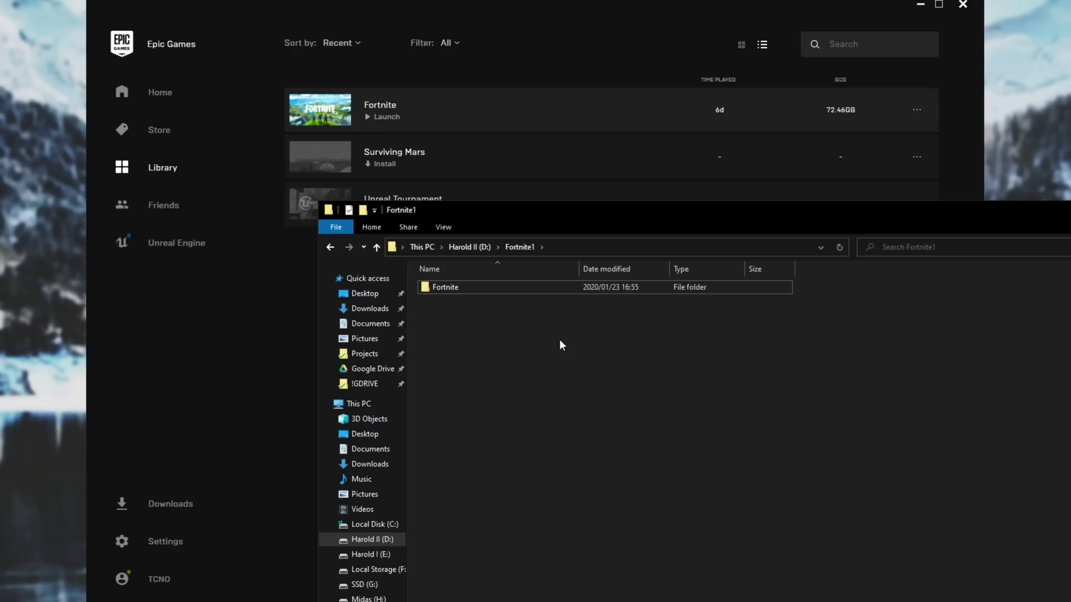
drag(527, 308, 531, 357)
click(620, 58)
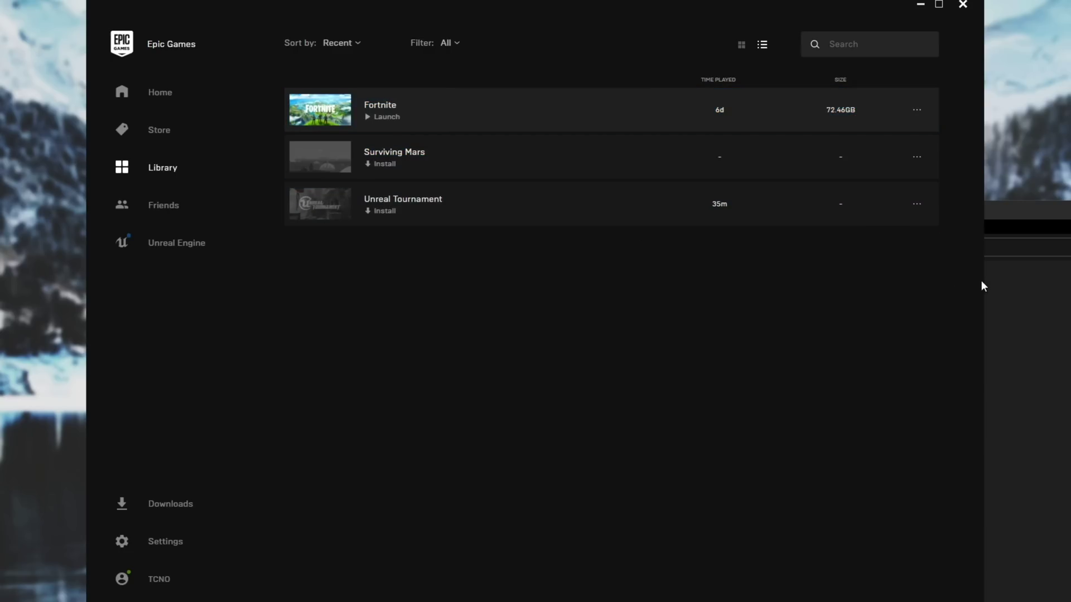
click(1002, 290)
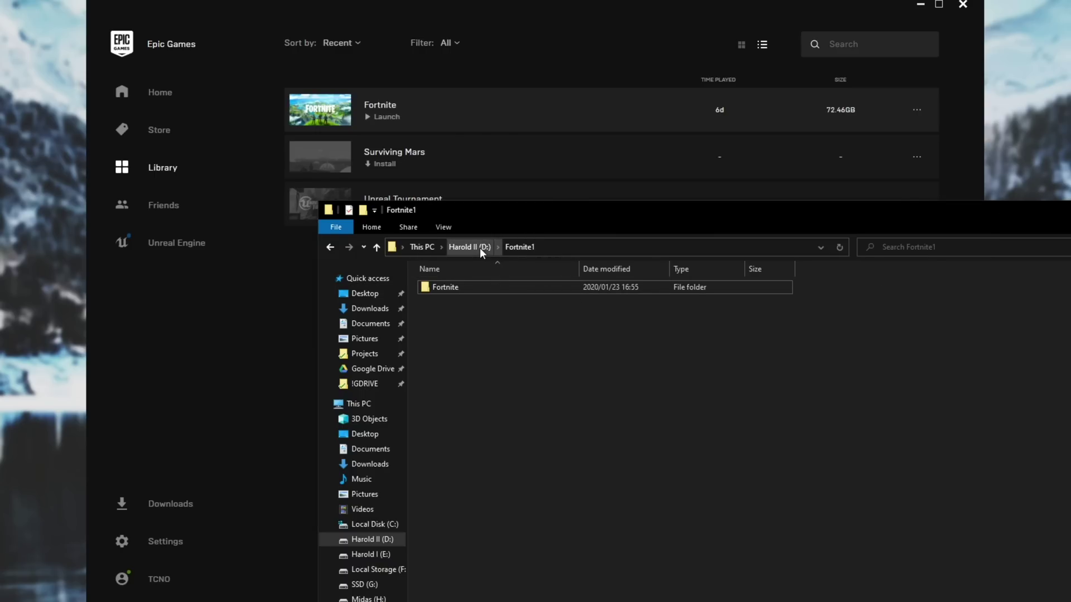
double_click(511, 287)
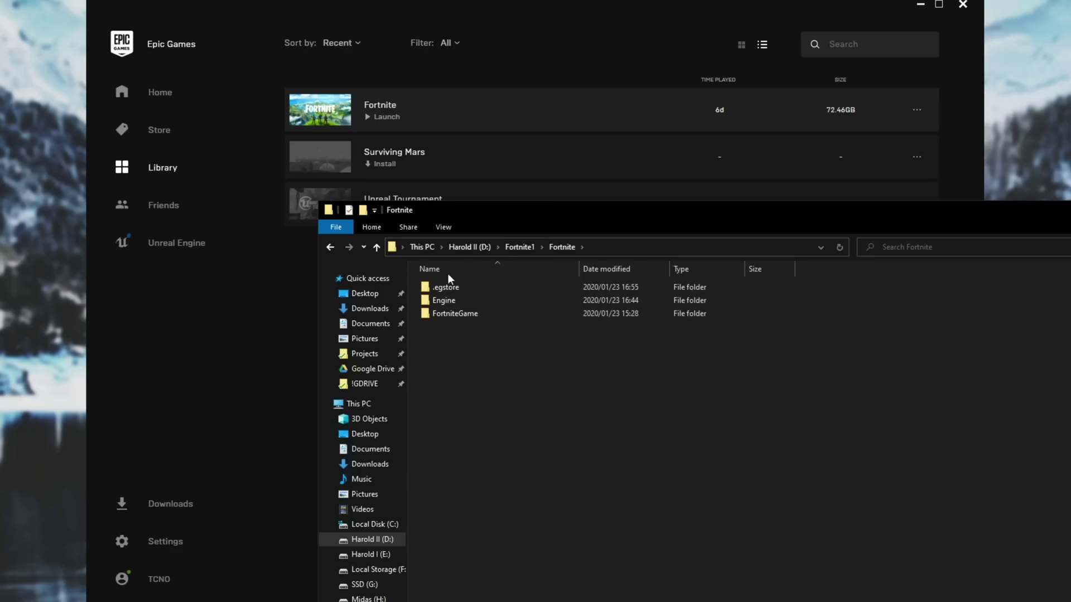
key(alt+Up)
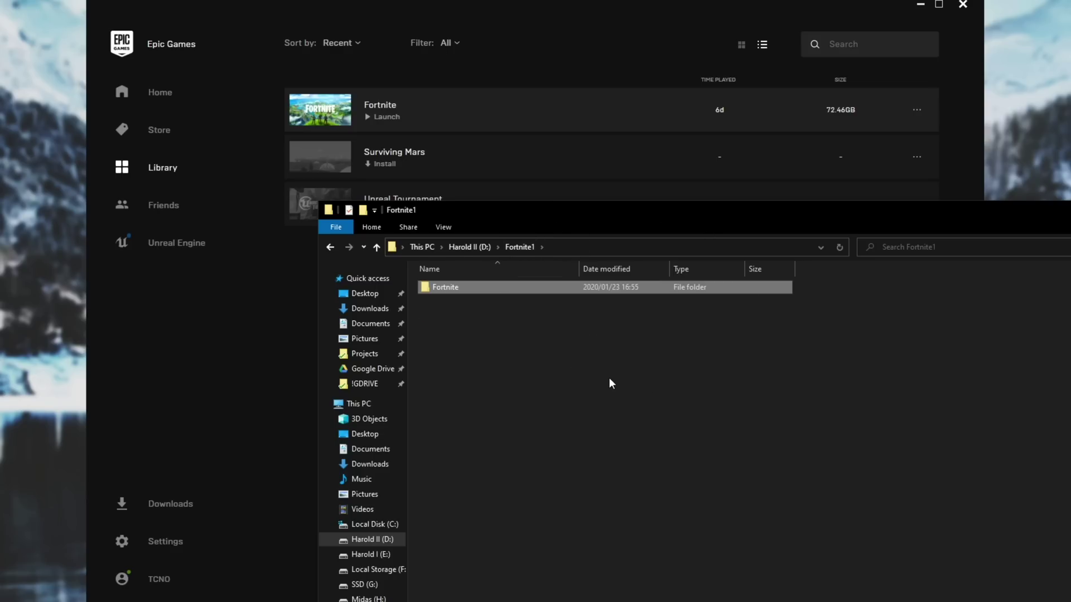
double_click(564, 289)
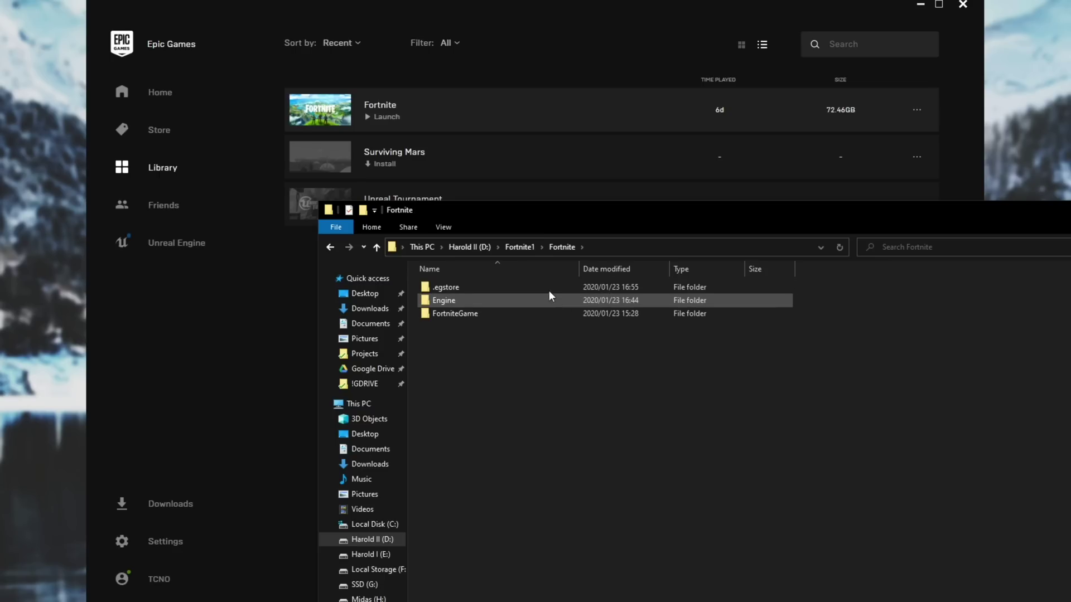
- Rename the Fortnite subfolder inside D:\Fortnite1 to Fortnite2
click(522, 246)
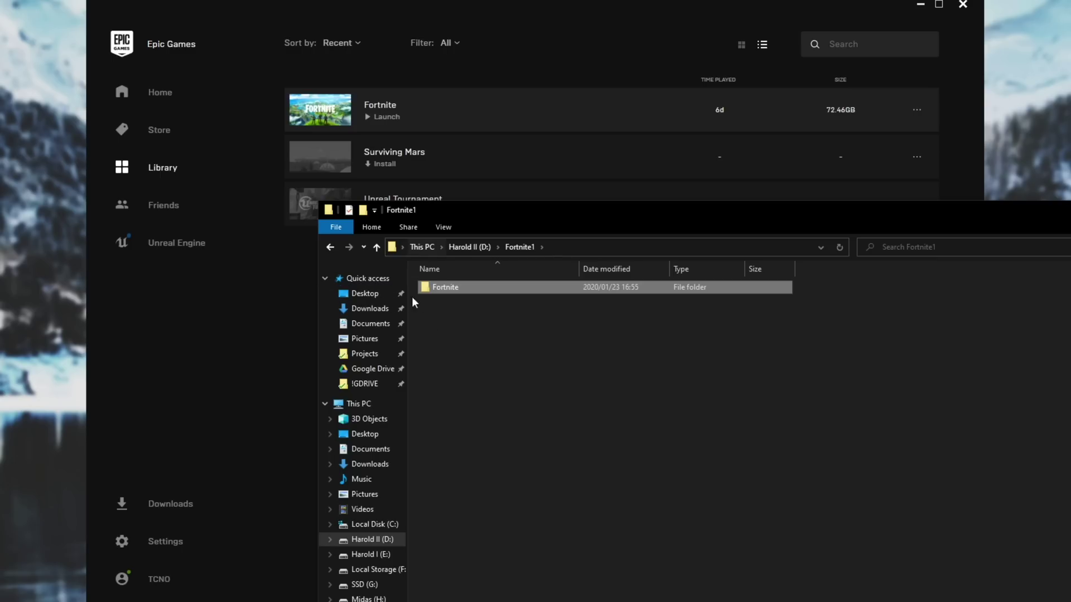
click(460, 293)
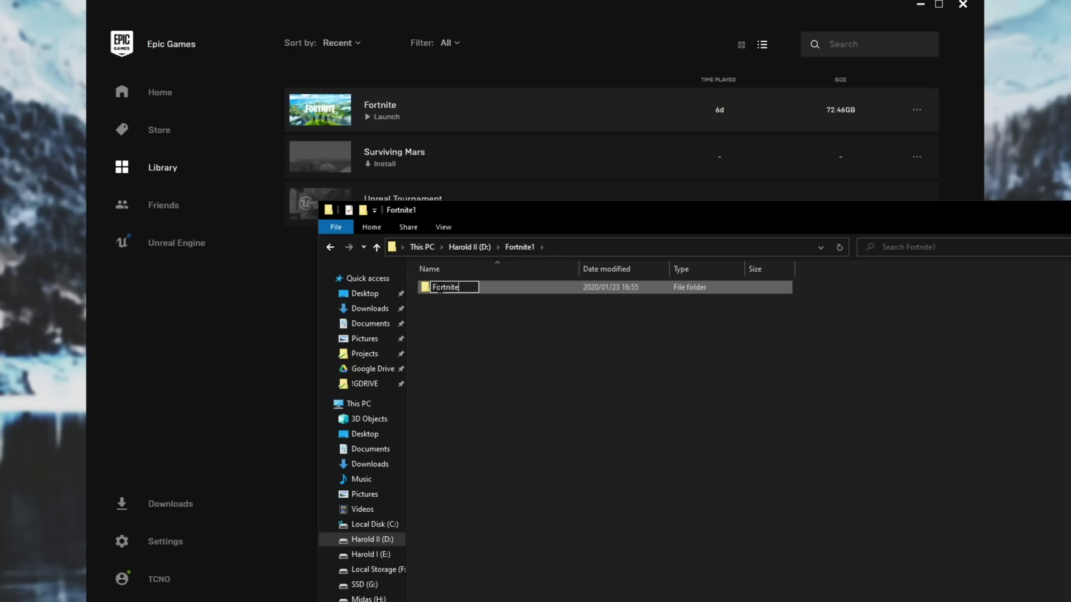
text(2)
click(487, 327)
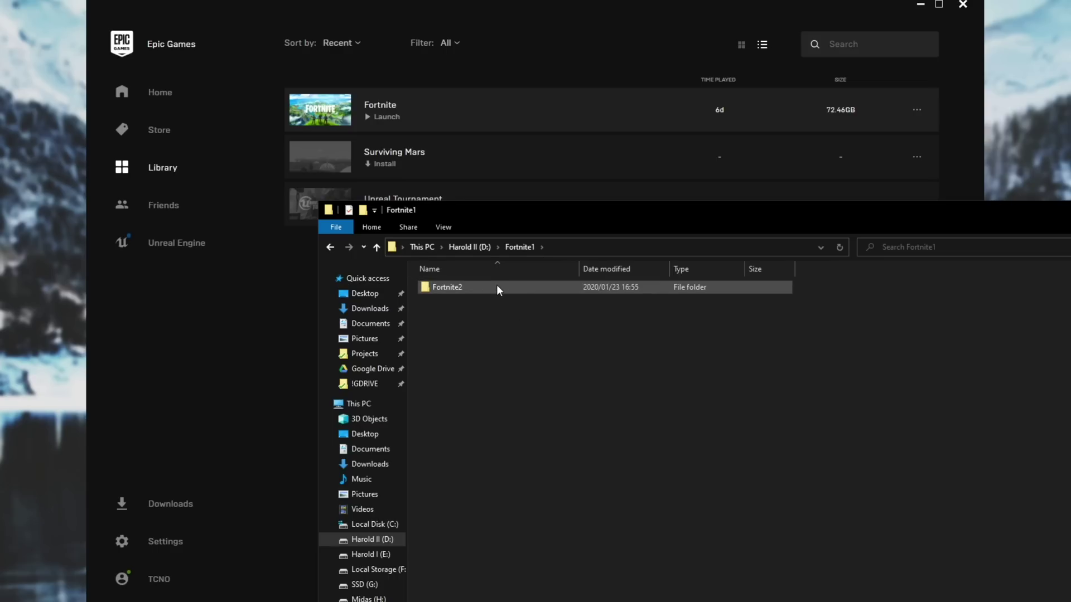
mouse_move(466, 289)
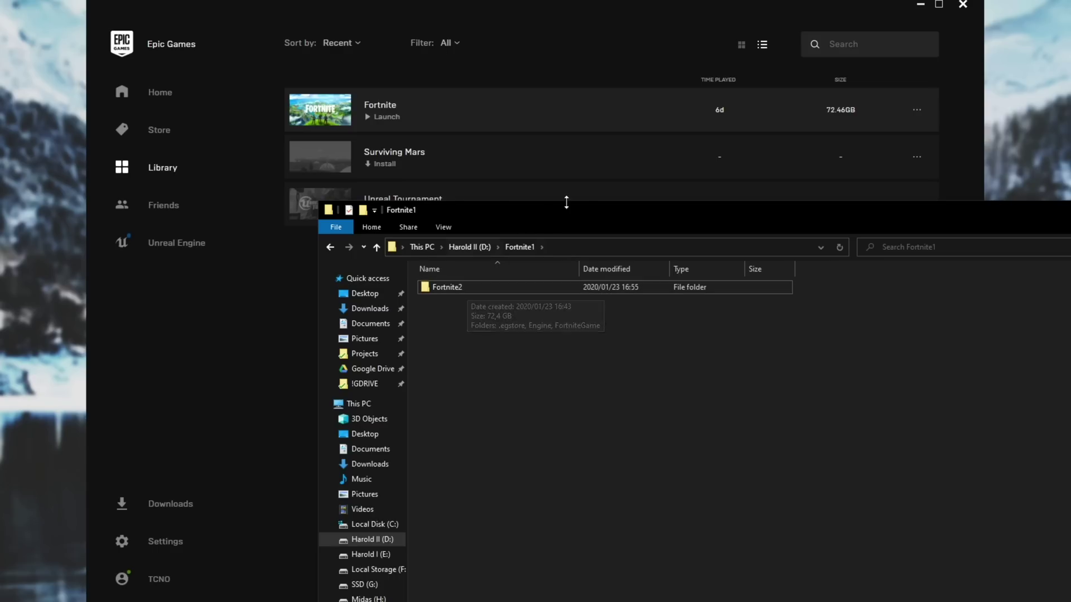
- Switch to the Epic Games launcher and uninstall Fortnite from the library
click(557, 6)
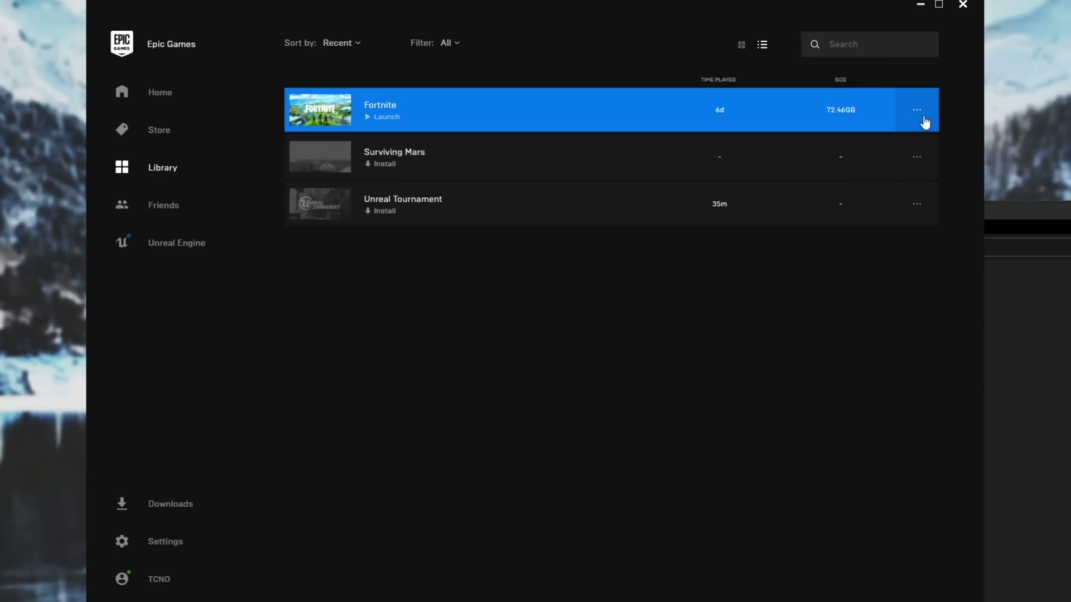
click(920, 116)
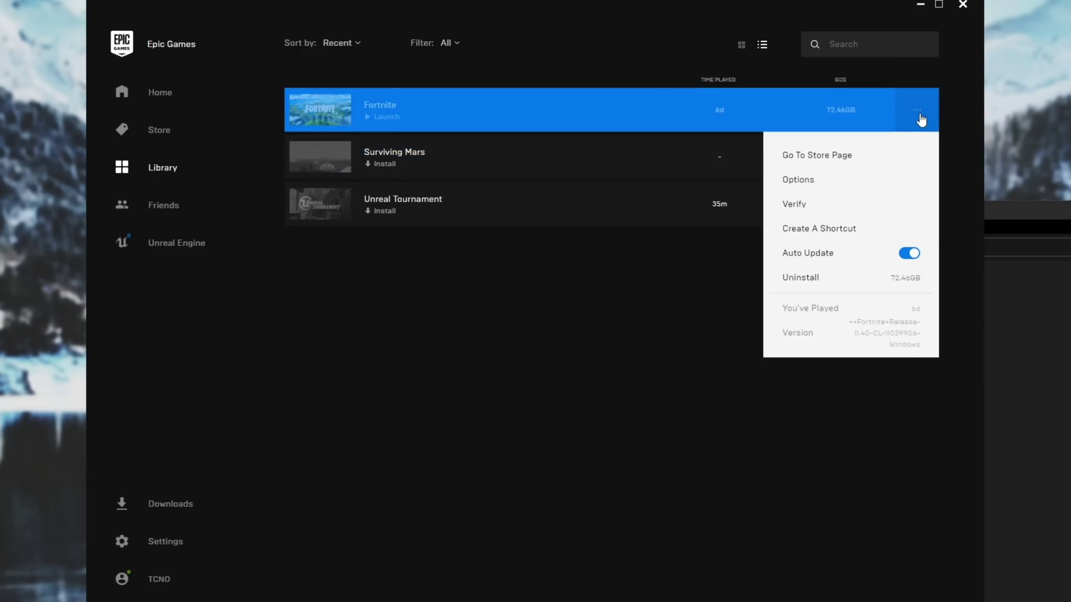
click(830, 280)
click(562, 351)
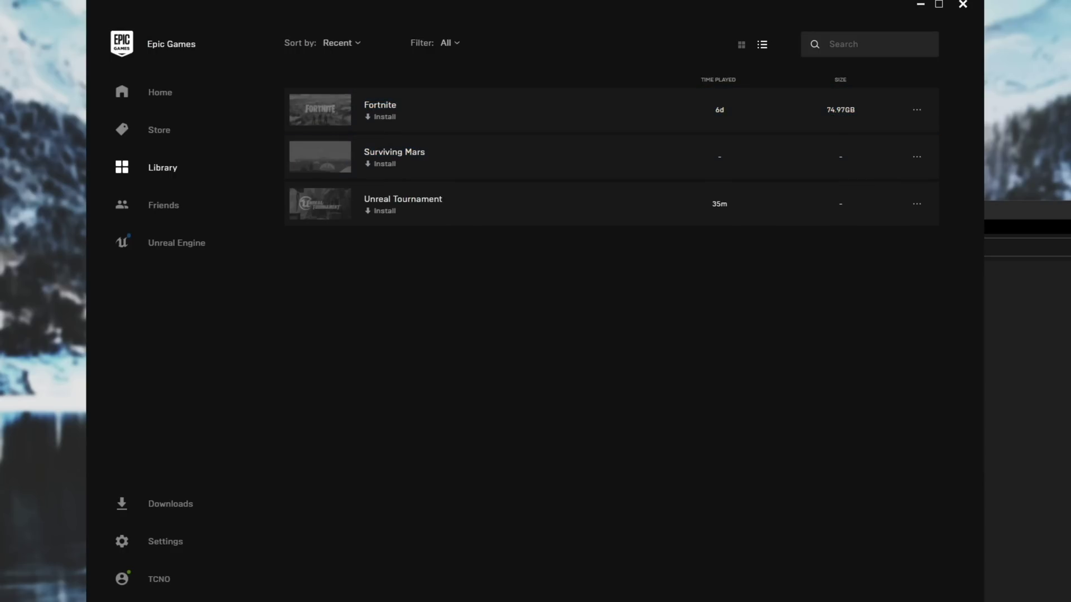
- Check the contents and combined size of the folders inside Fortnite2 in File Explorer, and go back to Fortnite1
click(1022, 322)
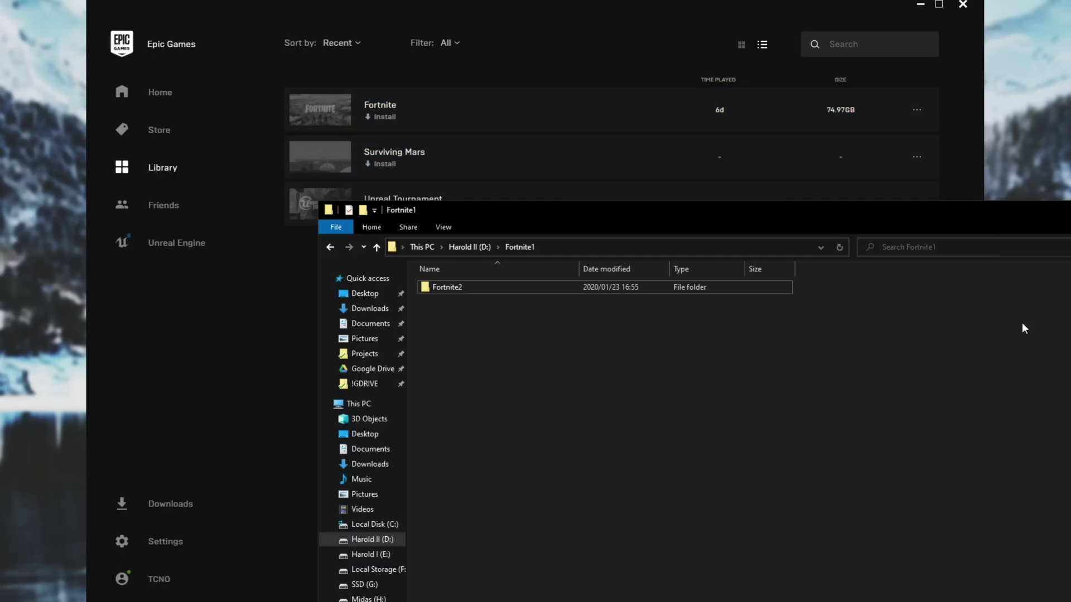
double_click(507, 286)
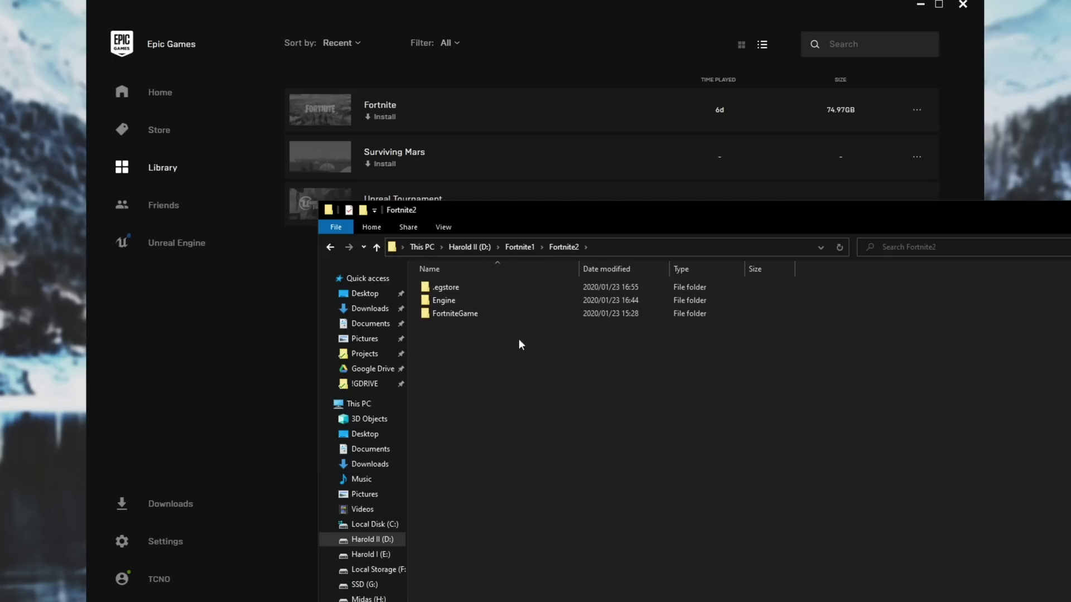
drag(518, 339, 497, 270)
right_click(506, 309)
click(557, 601)
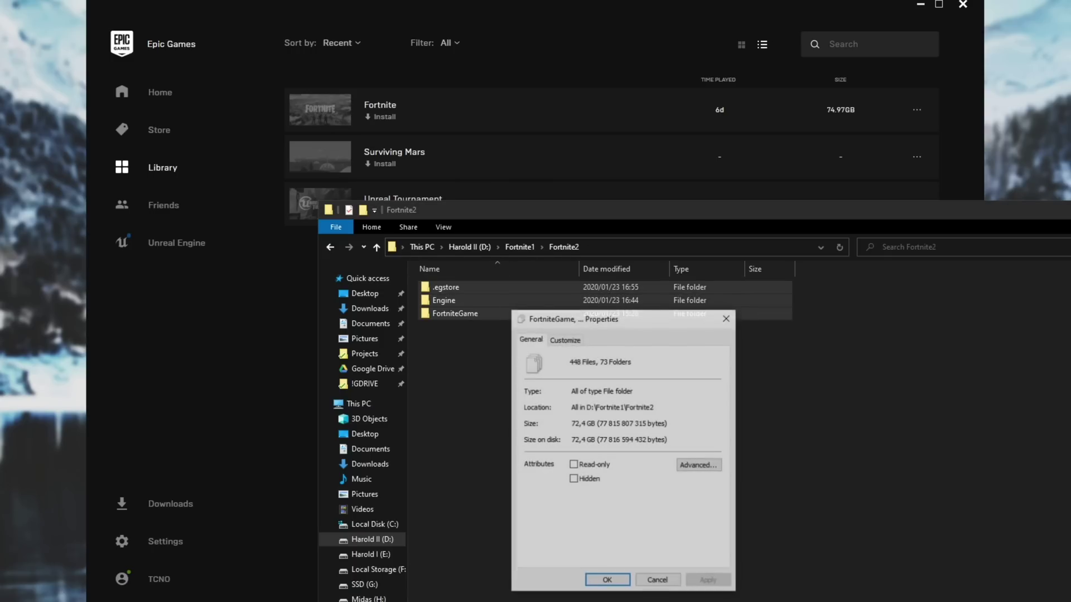
click(727, 317)
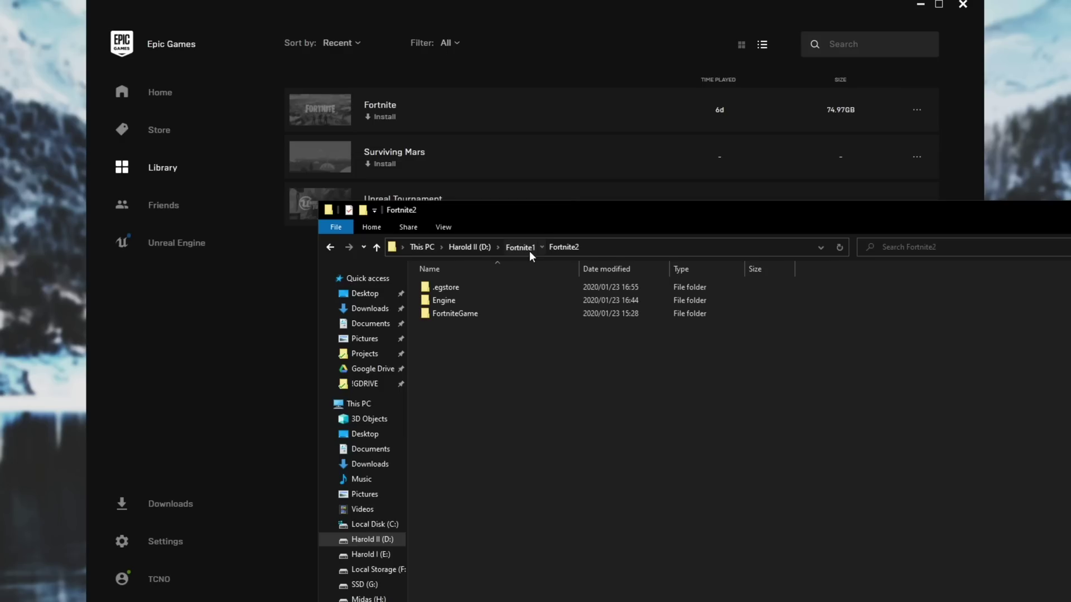
click(529, 249)
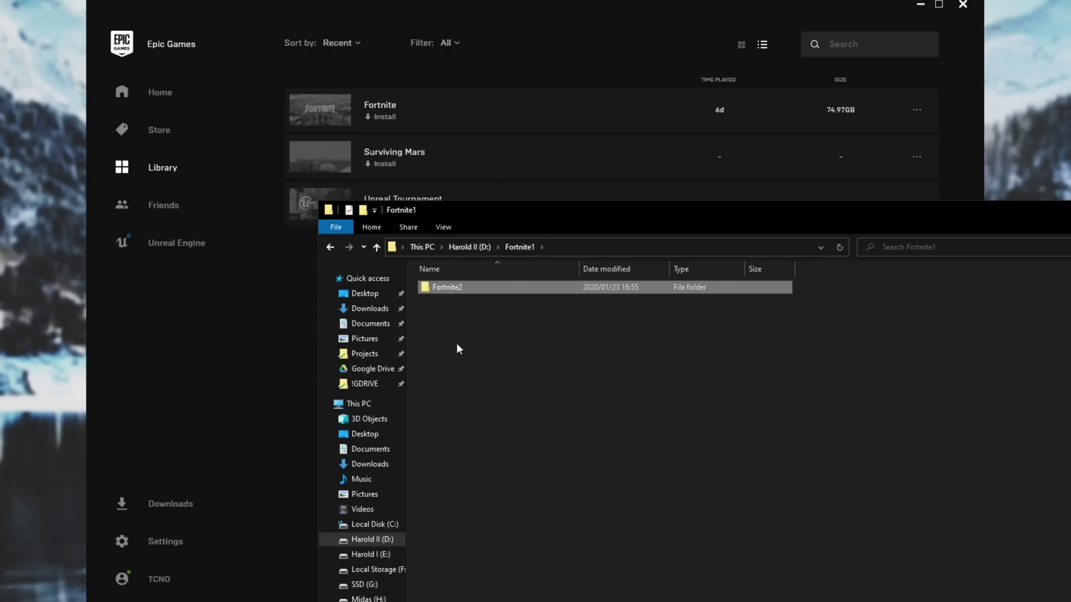
- Start installing Fortnite from the Epic Games library with D:\Fortnite as the install folder, and pause the download
click(170, 340)
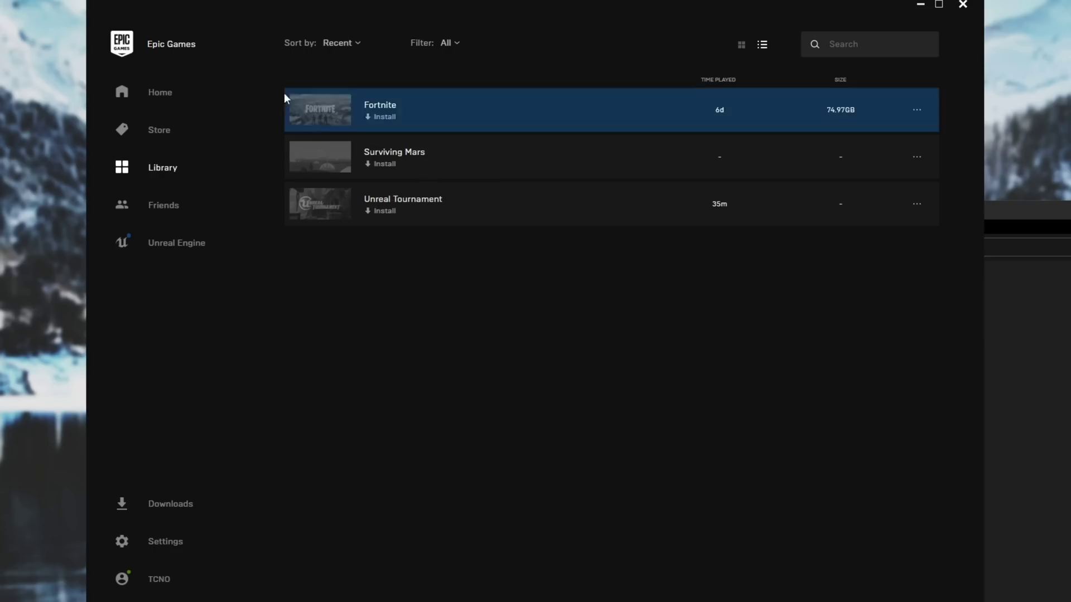
click(463, 115)
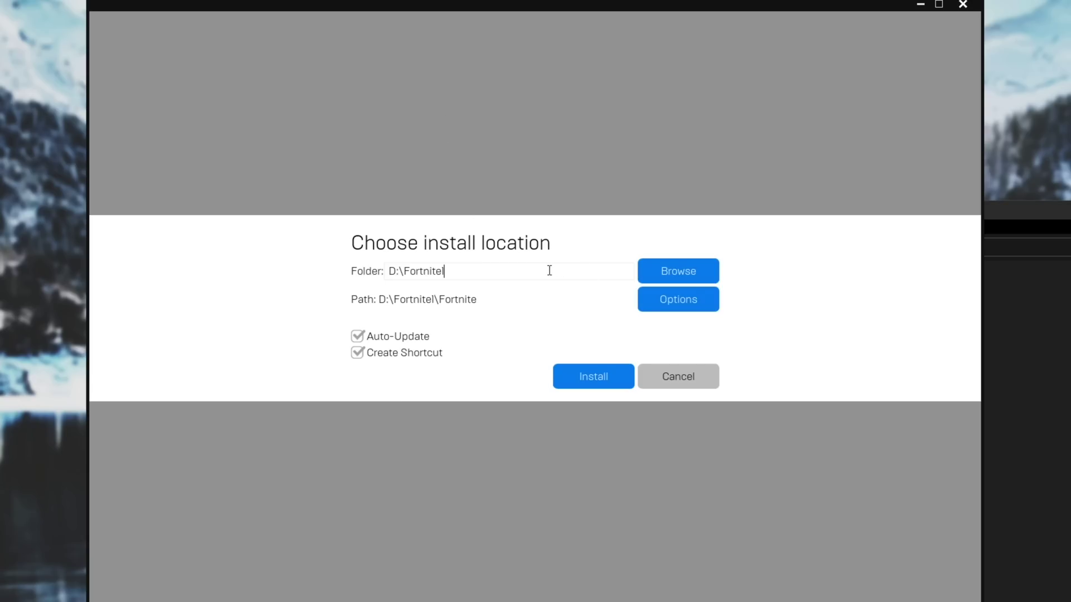
key(BackSpace)
drag(390, 272, 443, 271)
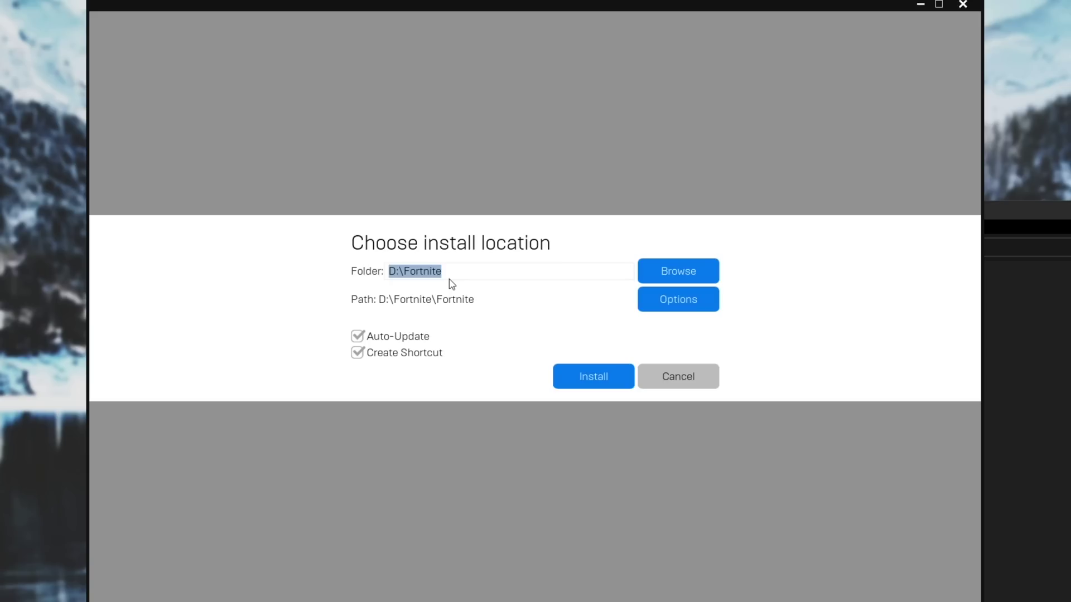
key(Return)
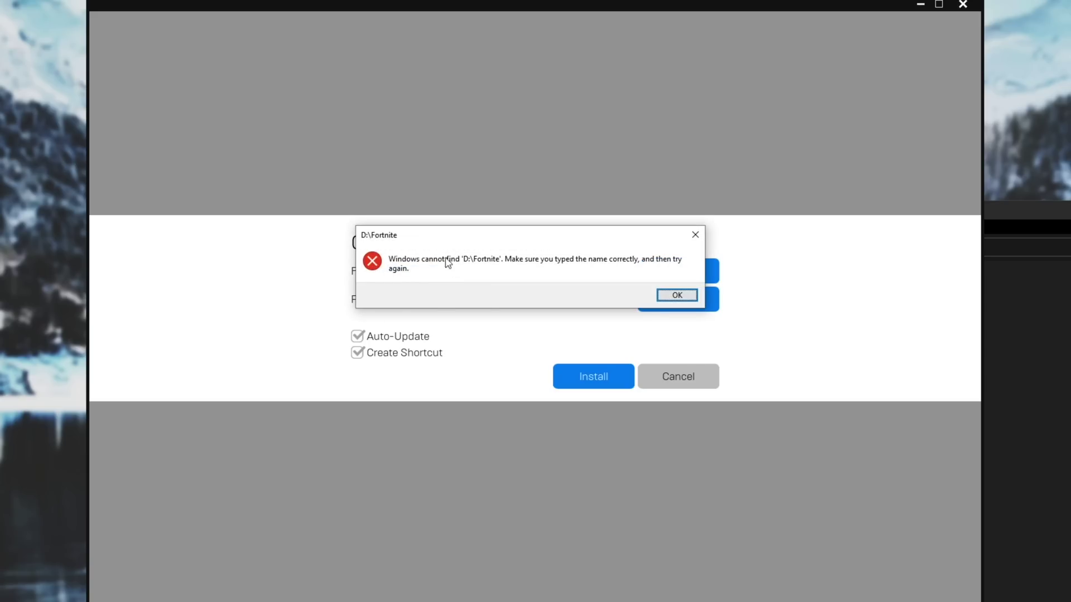
click(675, 296)
click(595, 376)
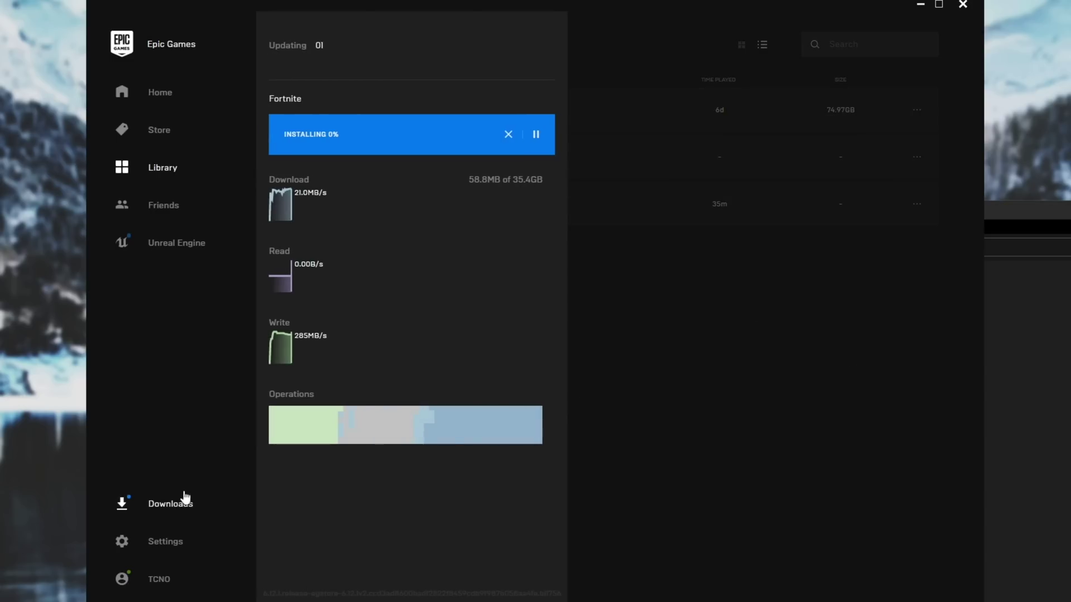
click(539, 146)
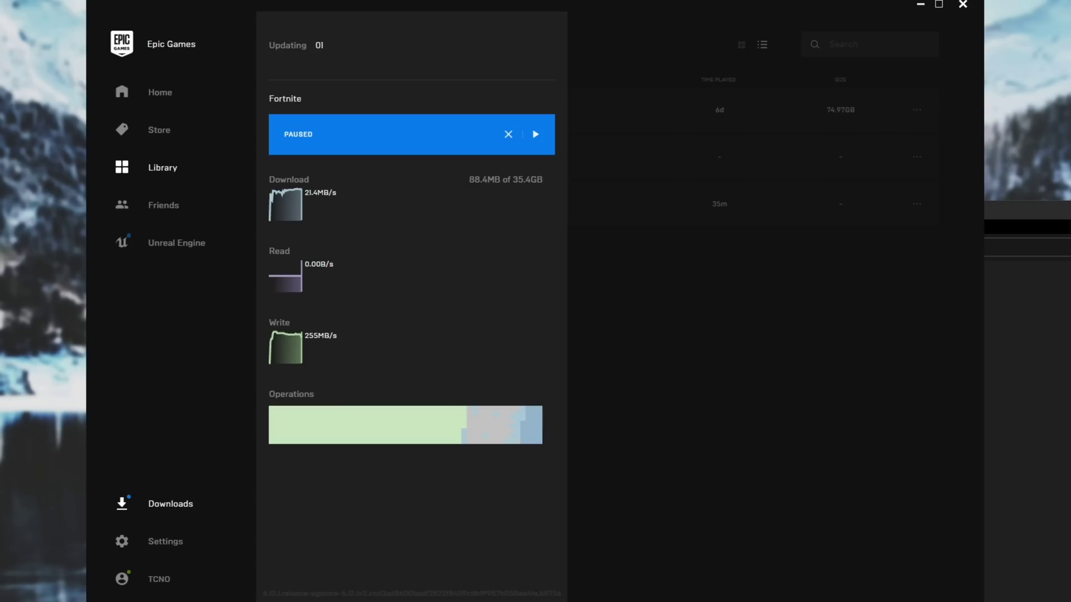
- Examine the new installation's files in D:\Fortnite\Fortnite down to .egstore\Pending, and return to the Epic Games launcher
key(alt+Tab)
drag(470, 229, 364, 143)
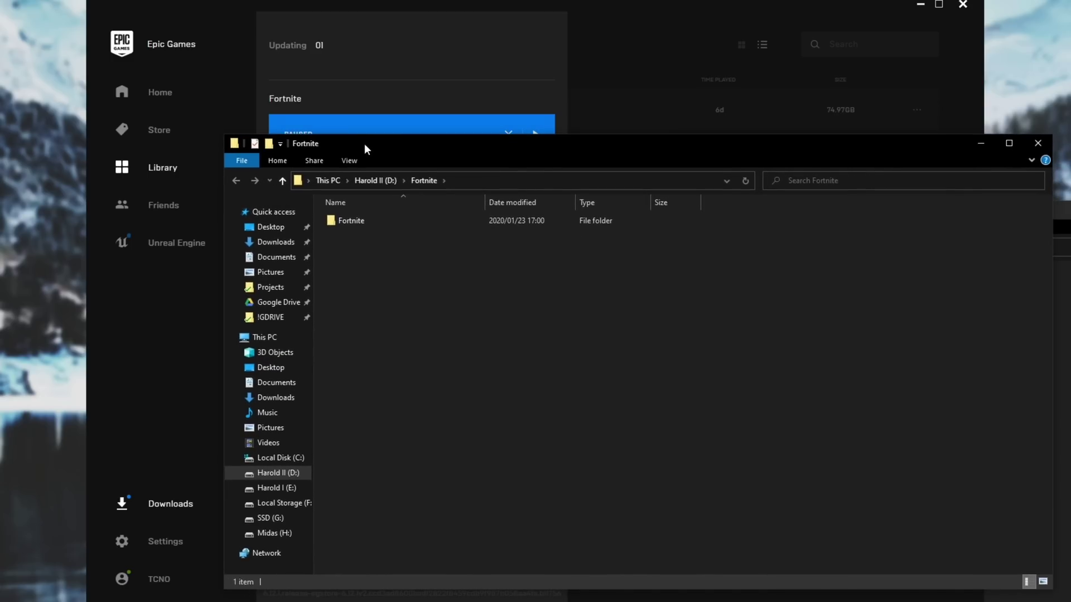
double_click(411, 223)
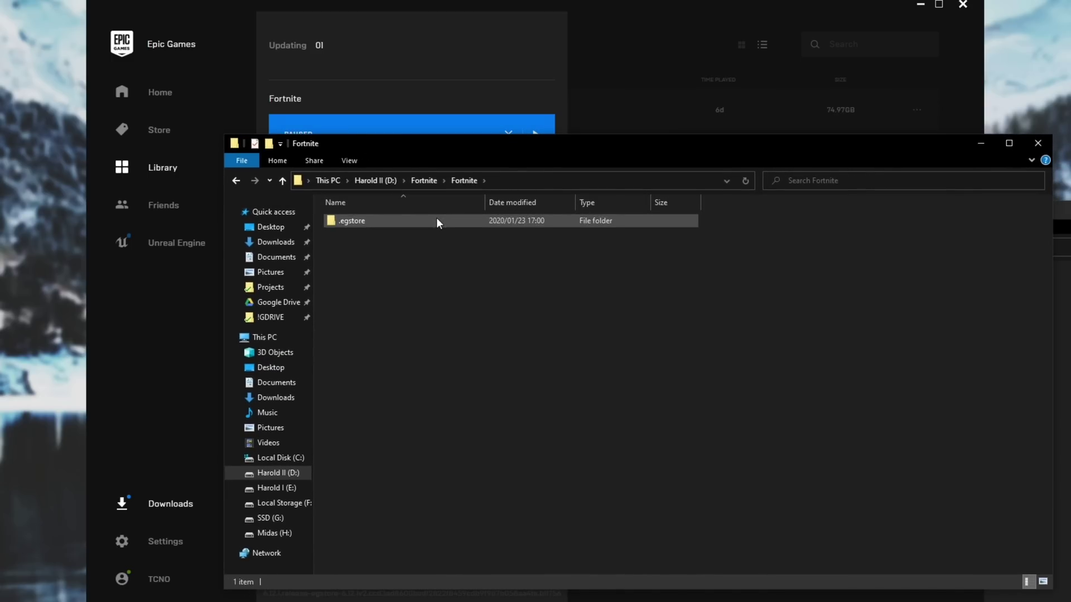
double_click(437, 219)
double_click(431, 232)
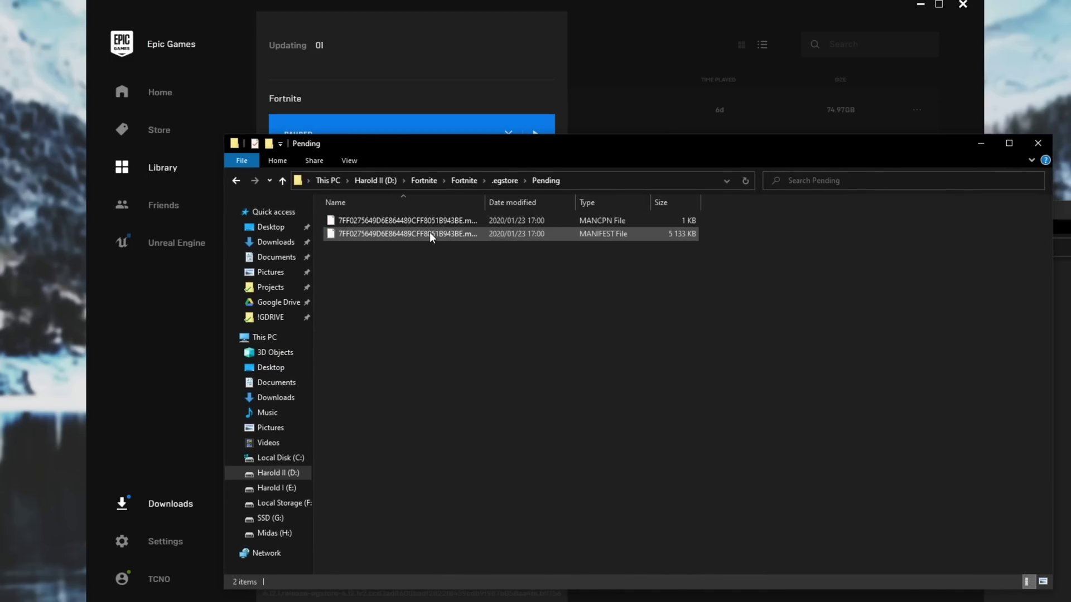
click(467, 182)
click(439, 89)
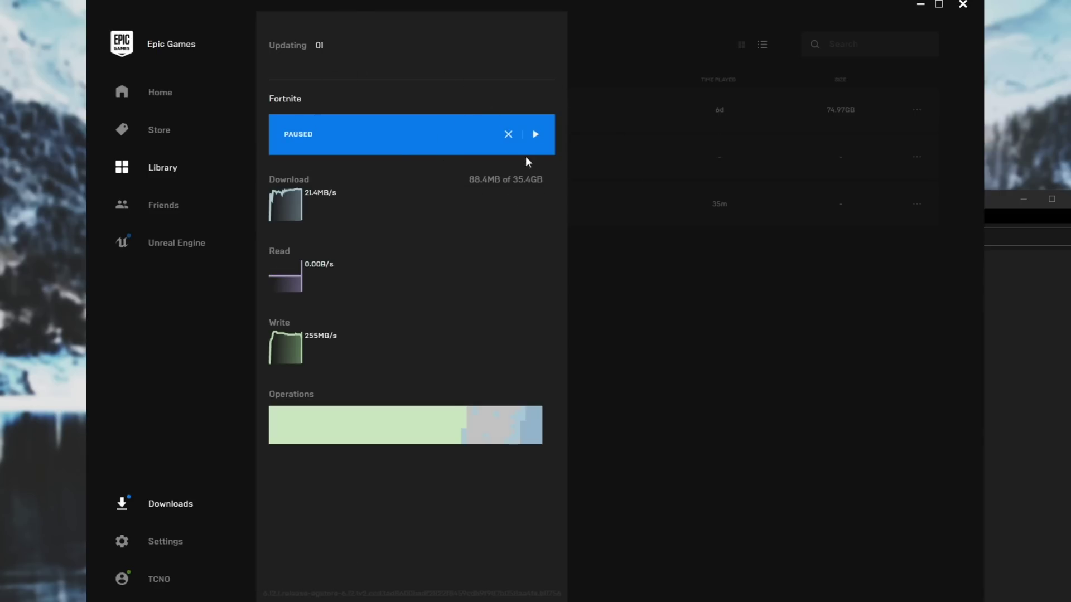
- Cancel the paused Fortnite download and exit the Epic Games Launcher completely, including its background process
click(509, 135)
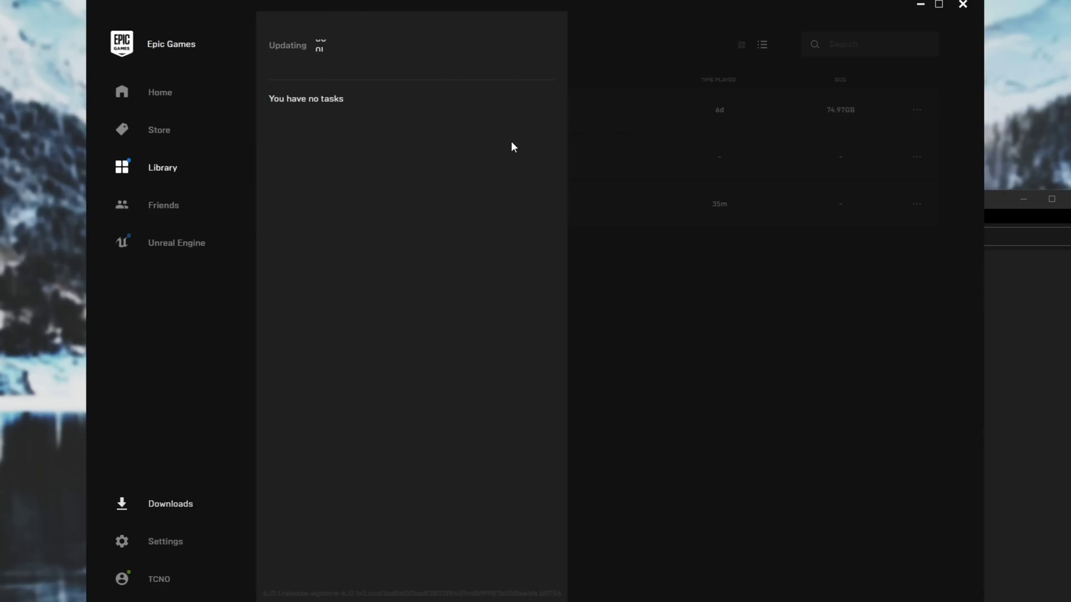
click(770, 229)
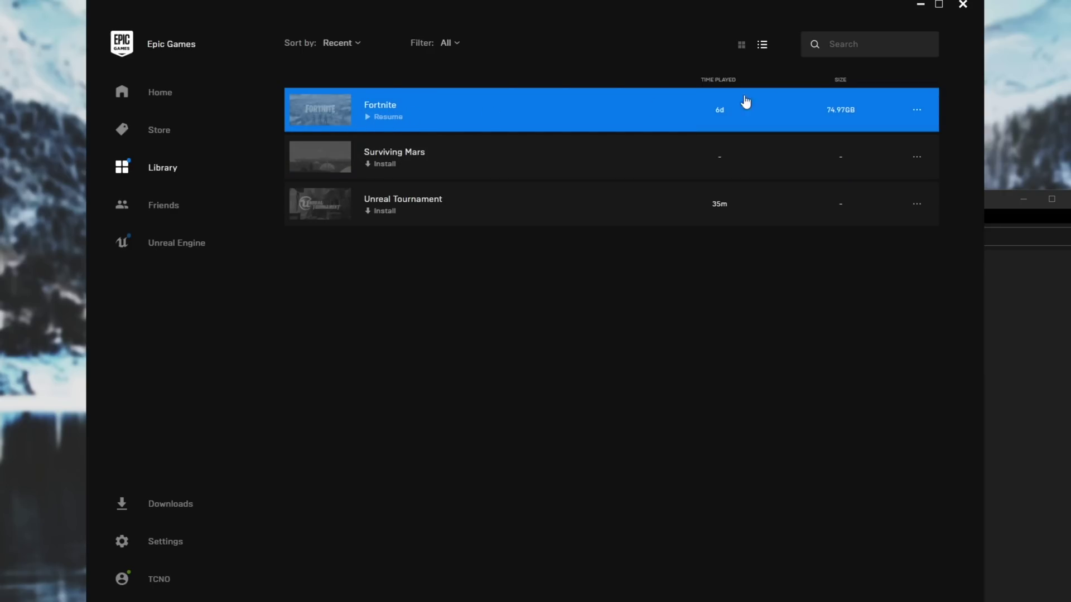
click(962, 6)
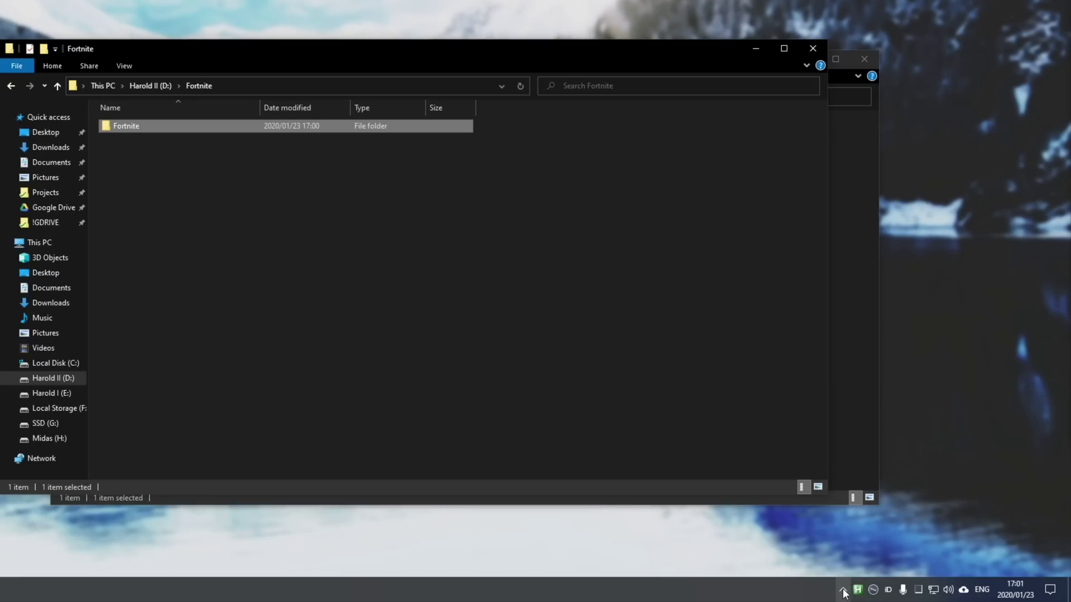
click(843, 590)
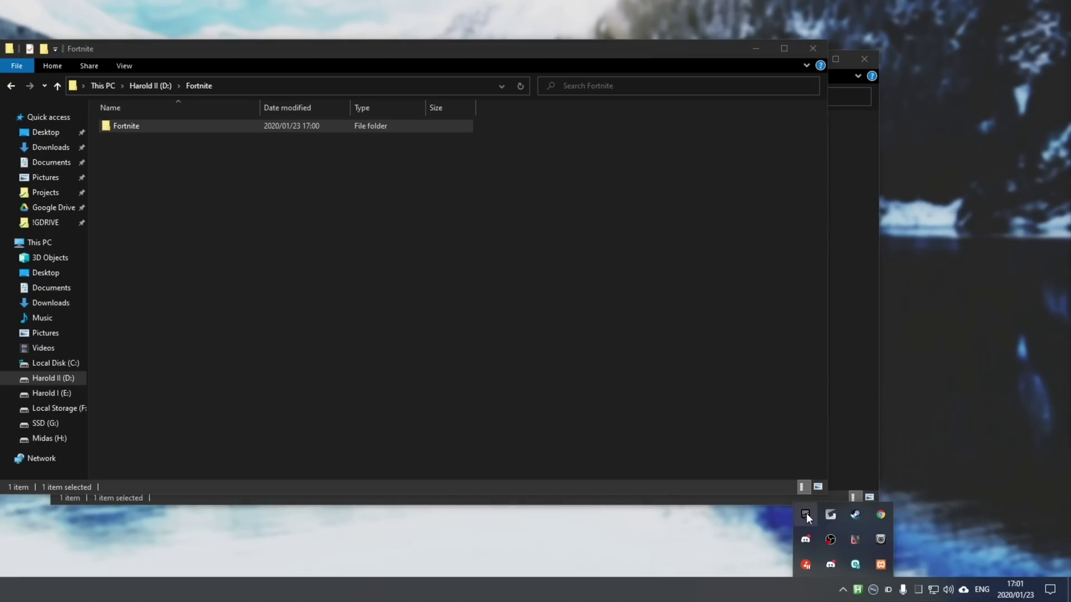
right_click(805, 513)
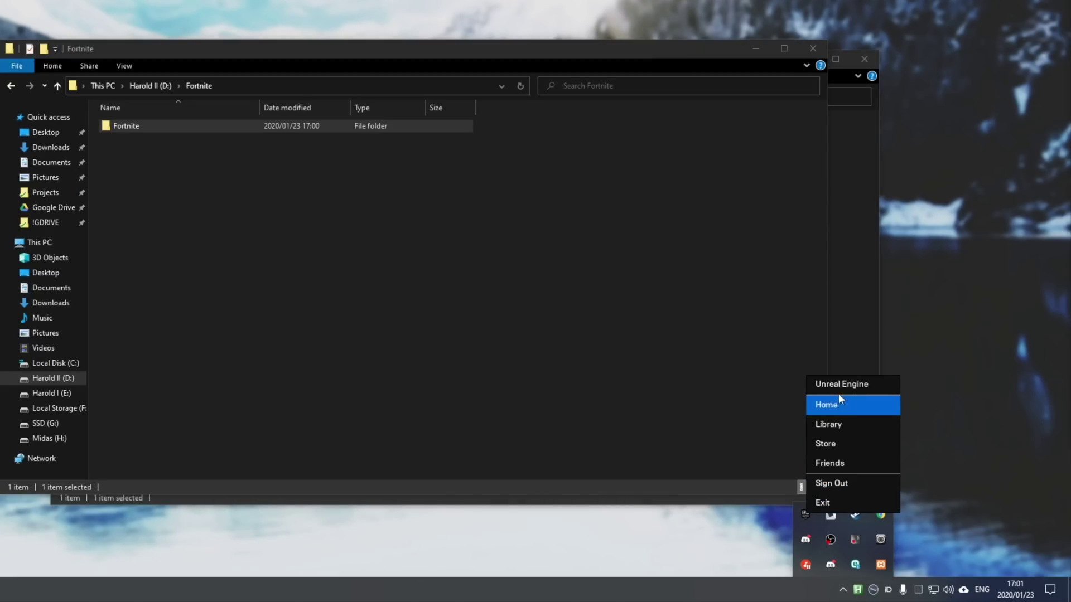
click(850, 504)
click(724, 422)
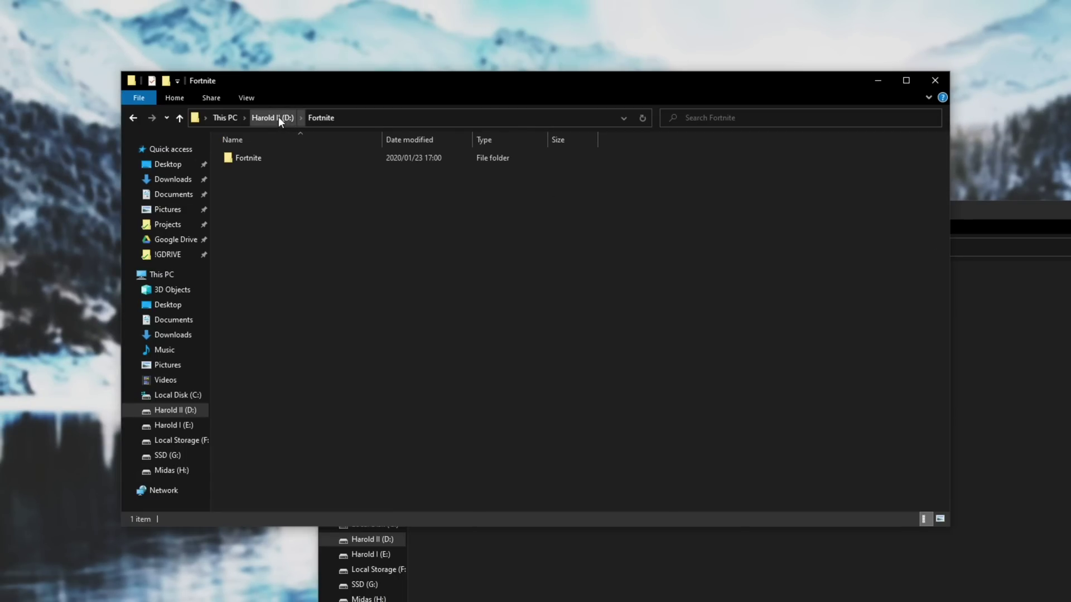
- Permanently delete the newly created Fortnite subfolder inside D:\Fortnite in File Explorer
double_click(287, 158)
click(326, 118)
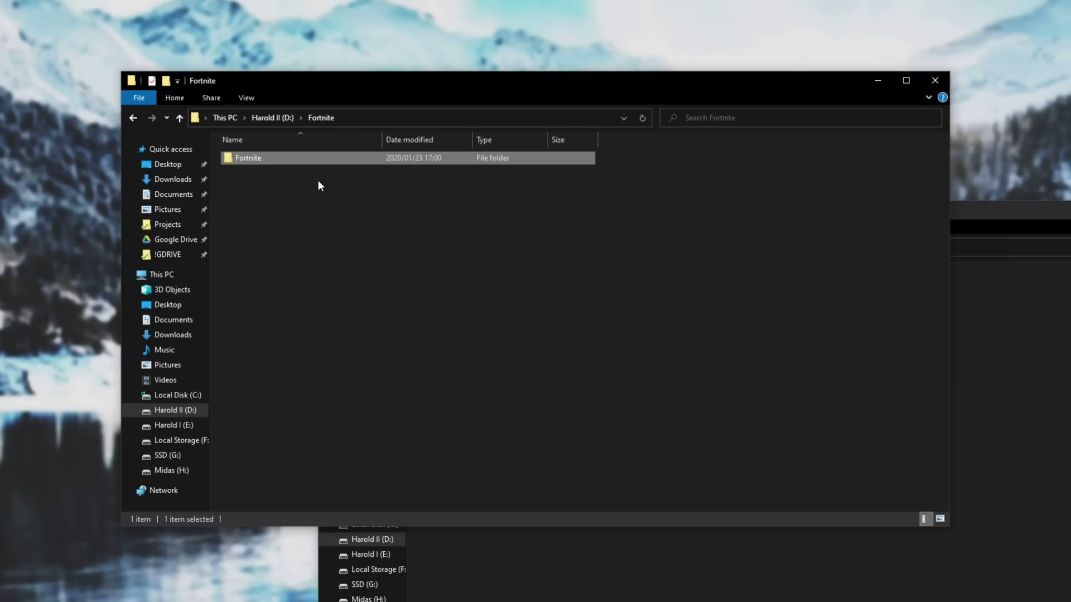
key(shift+Delete)
key(Escape)
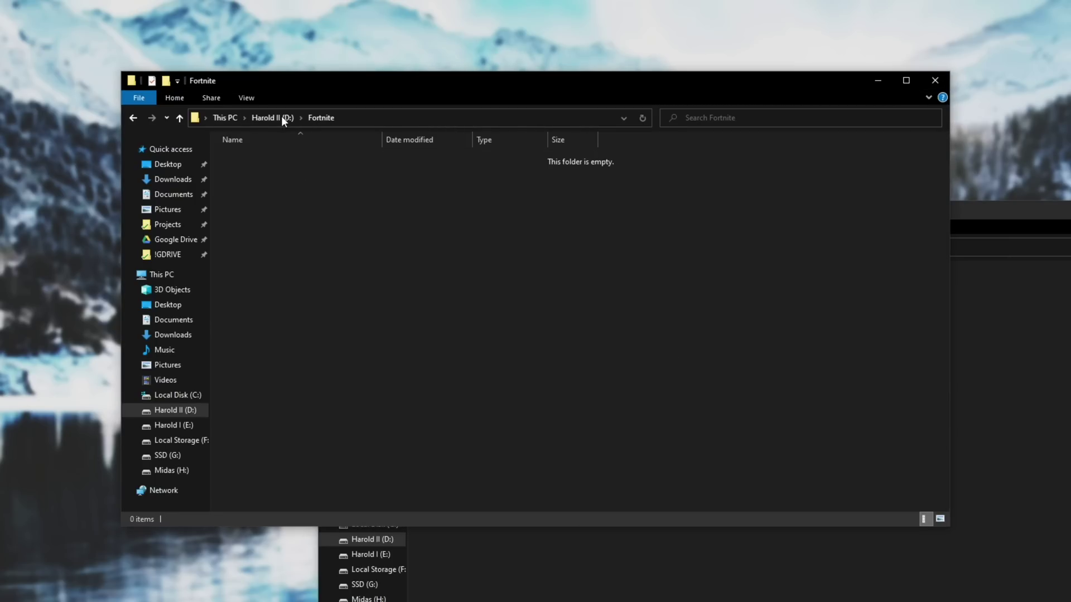
drag(388, 253, 331, 145)
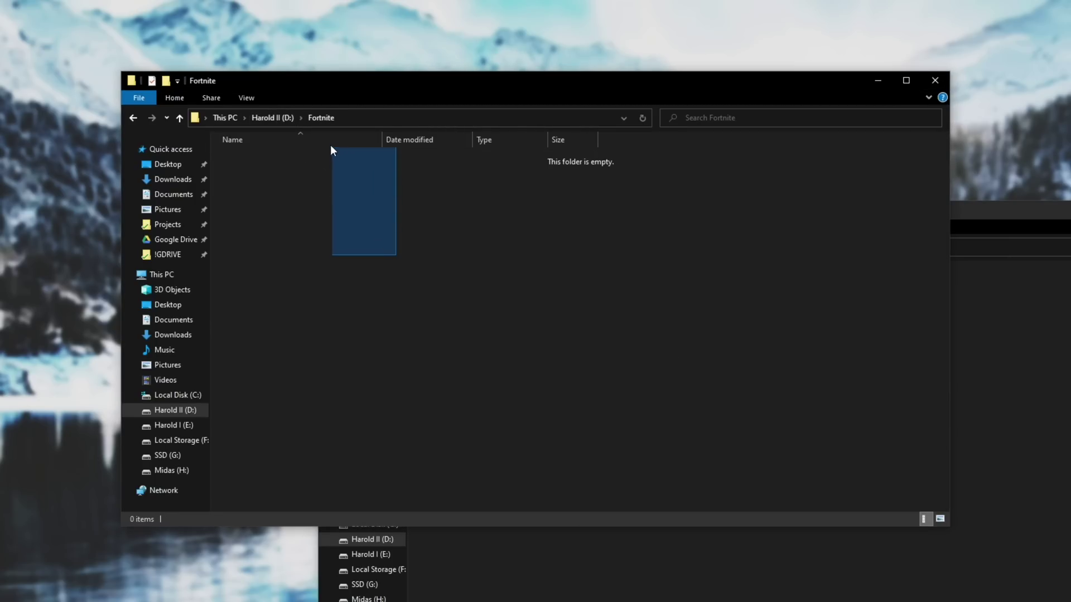
- Rename the Fortnite2 folder in D:\Fortnite1 to Fortnite and move it into D:\Fortnite
click(978, 351)
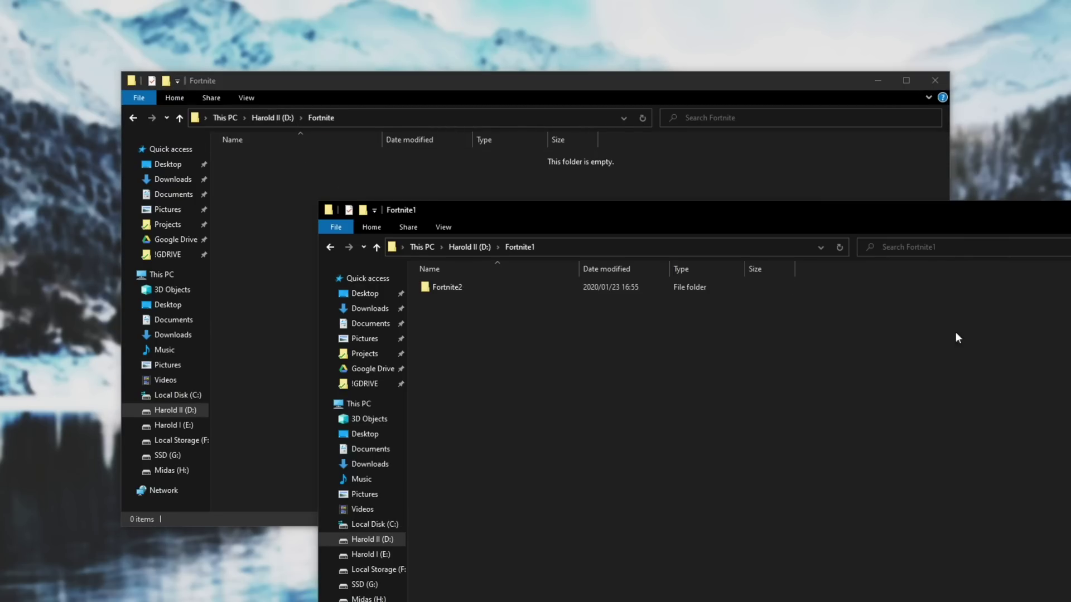
click(489, 287)
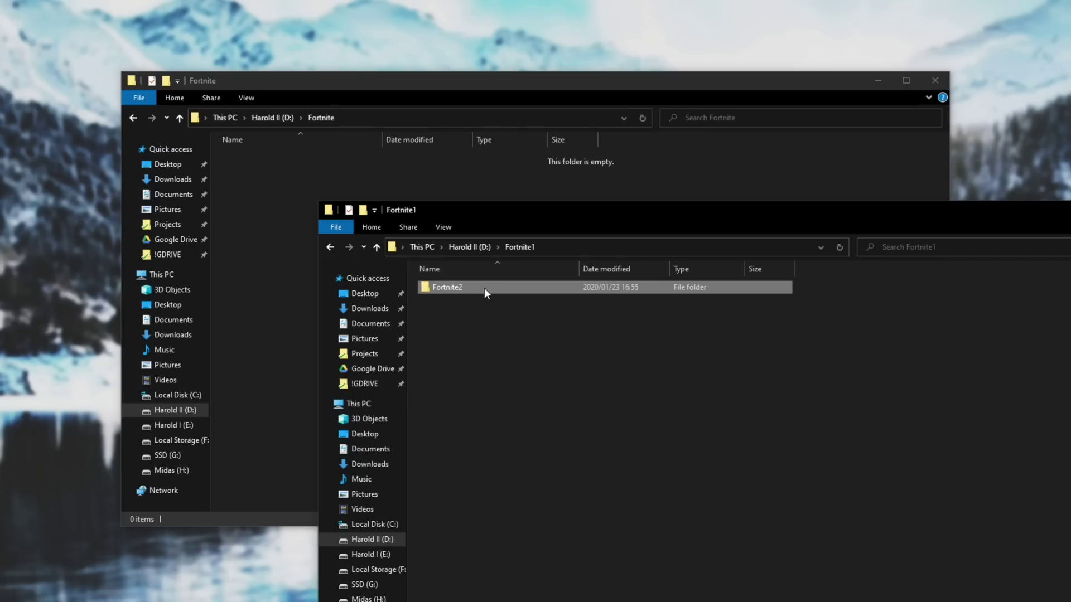
click(463, 288)
text(Fortnite)
drag(505, 323, 484, 272)
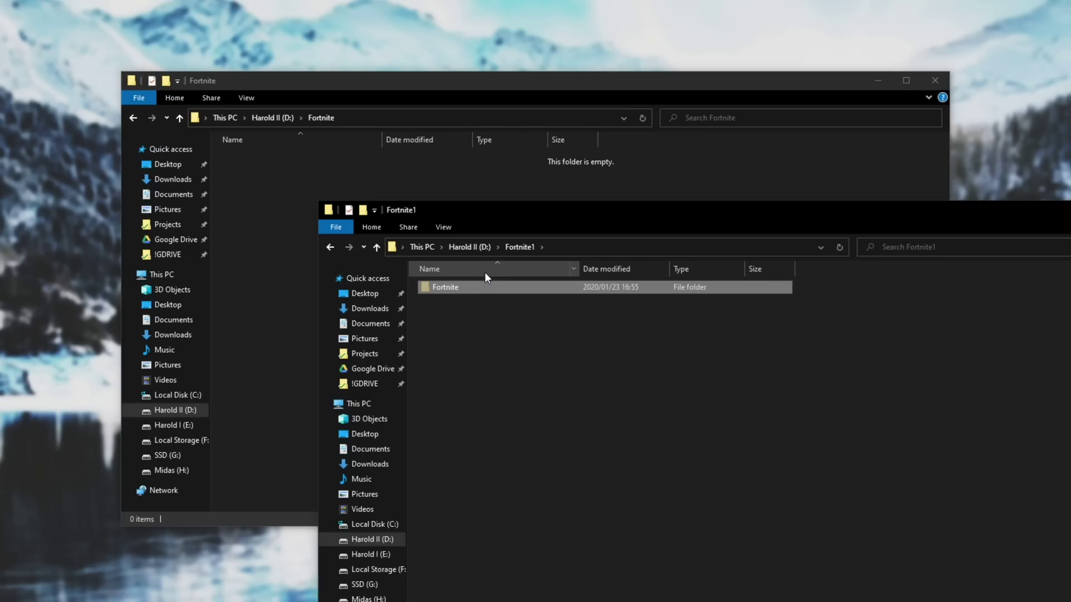
click(305, 266)
key(ctrl+v)
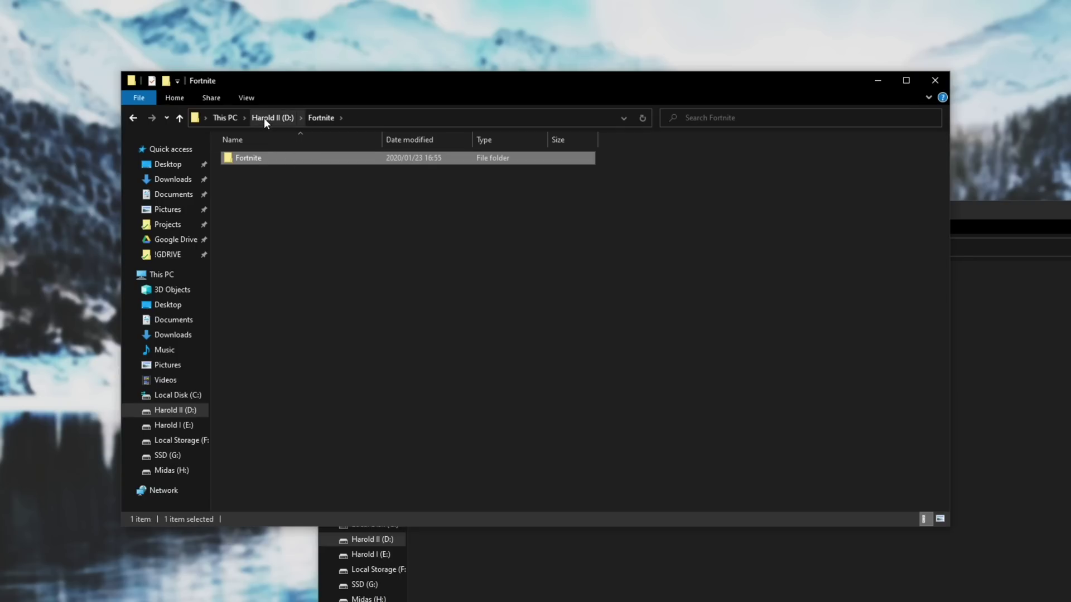
- Check the combined size of the .egstore, Engine and FortniteGame folders in D:\Fortnite\Fortnite
double_click(314, 158)
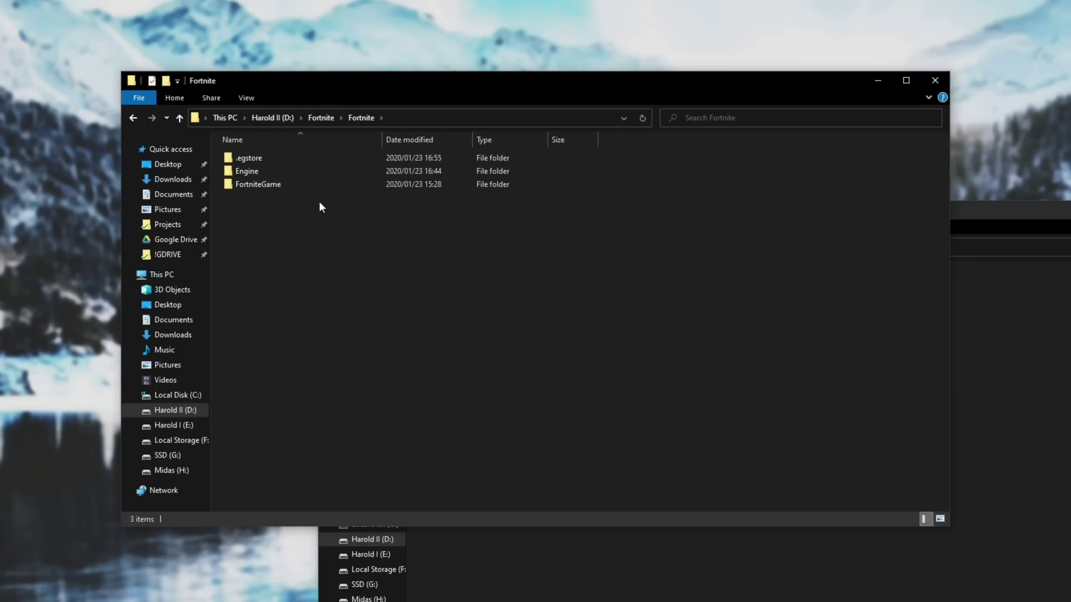
drag(350, 241, 325, 143)
right_click(331, 180)
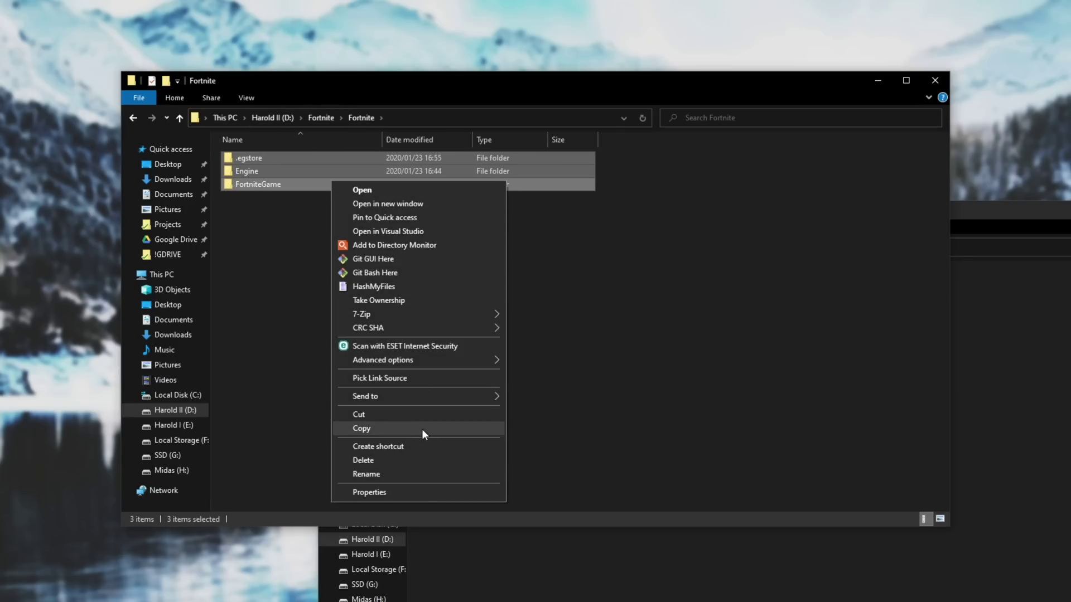
click(420, 494)
drag(400, 295, 425, 298)
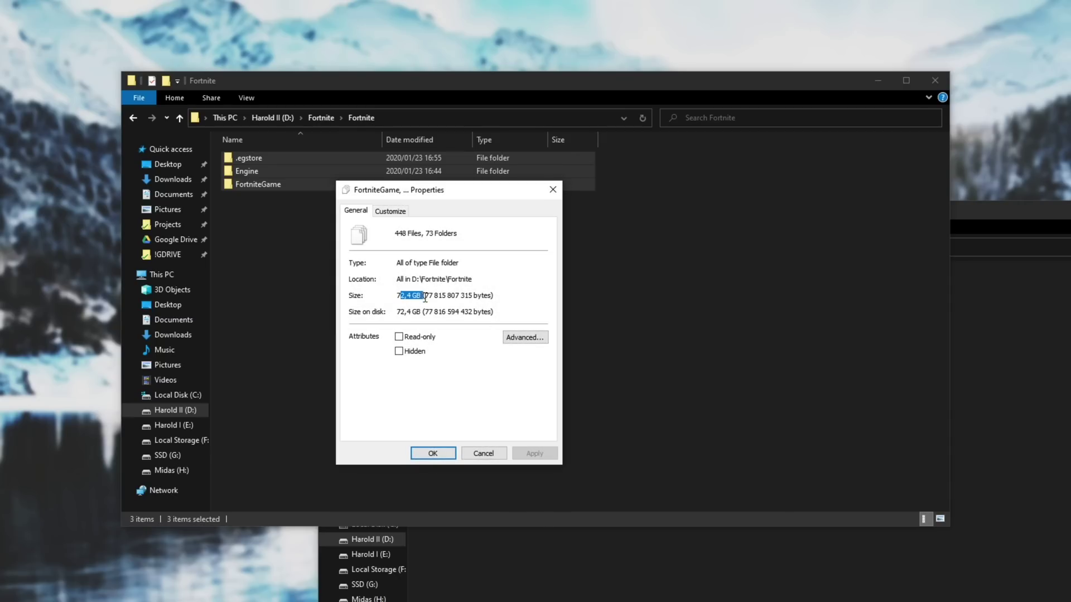
click(552, 190)
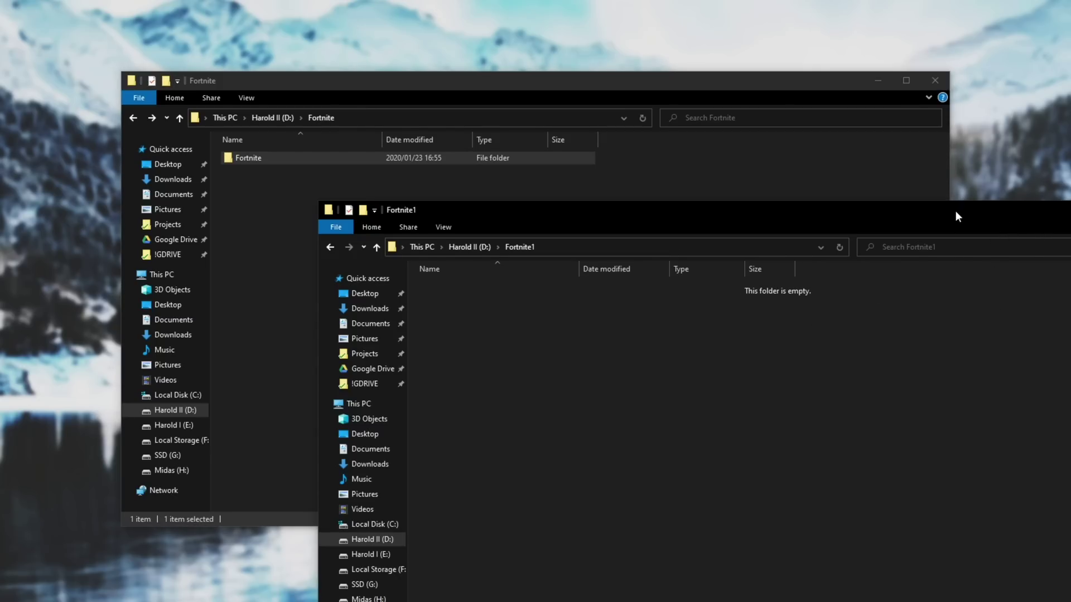
- Move the Fortnite1 window aside, reopen the Epic Games Launcher and resume the Fortnite installation from the library
drag(955, 211, 1070, 201)
click(743, 246)
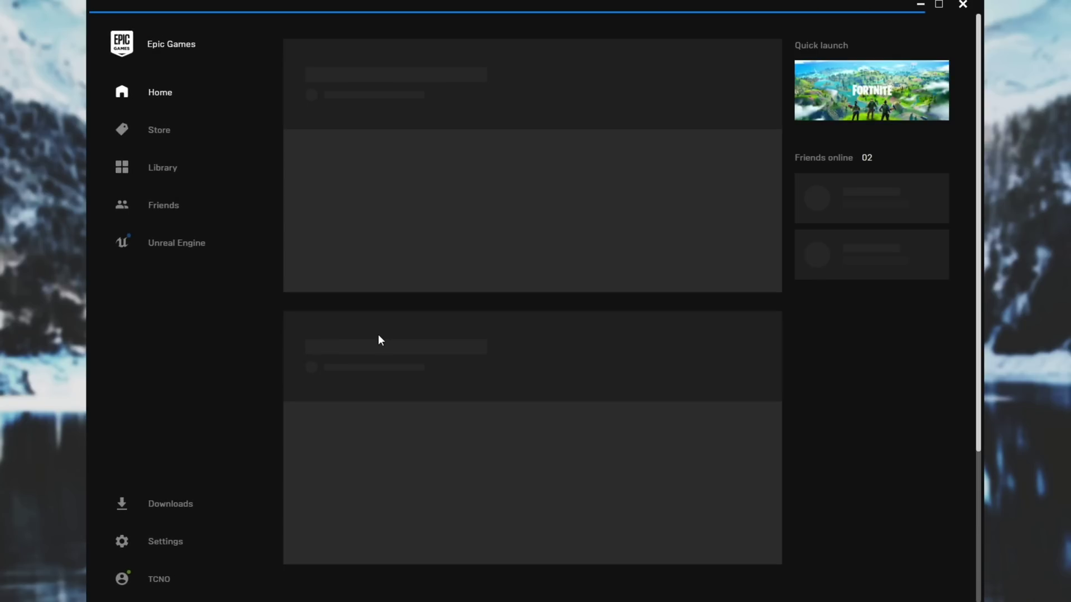
click(169, 174)
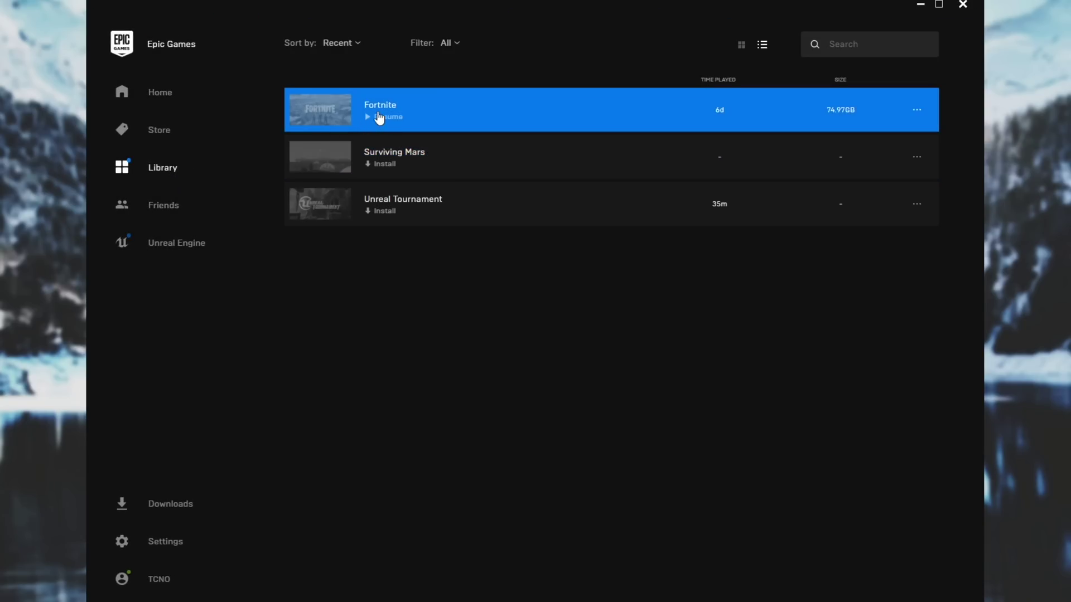
click(367, 125)
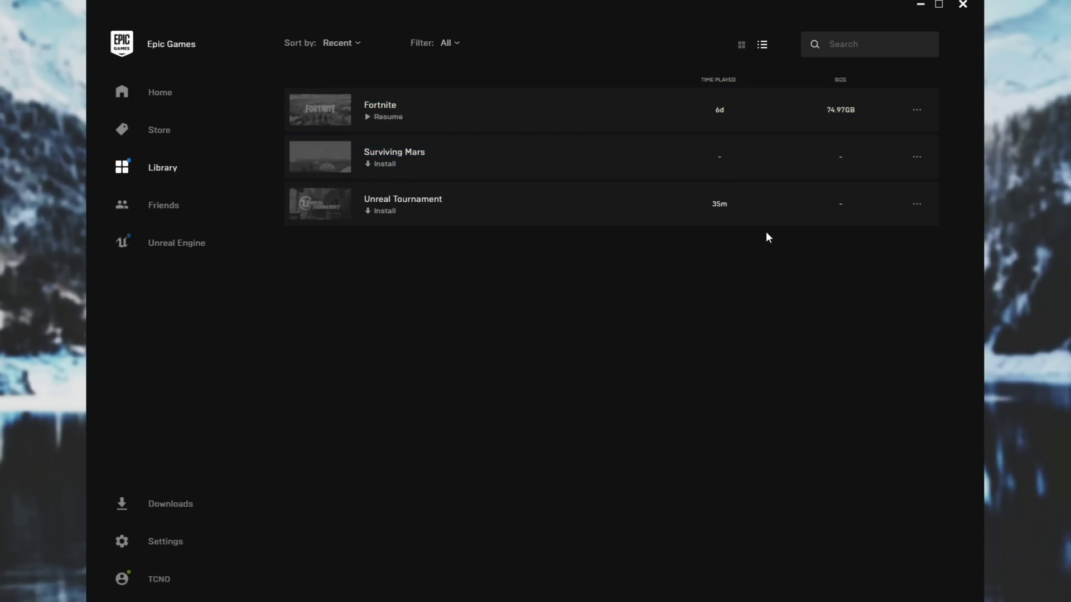
- View the Fortnite installation's progress in the downloads list, and launch Fortnite from the library when it is ready
click(197, 504)
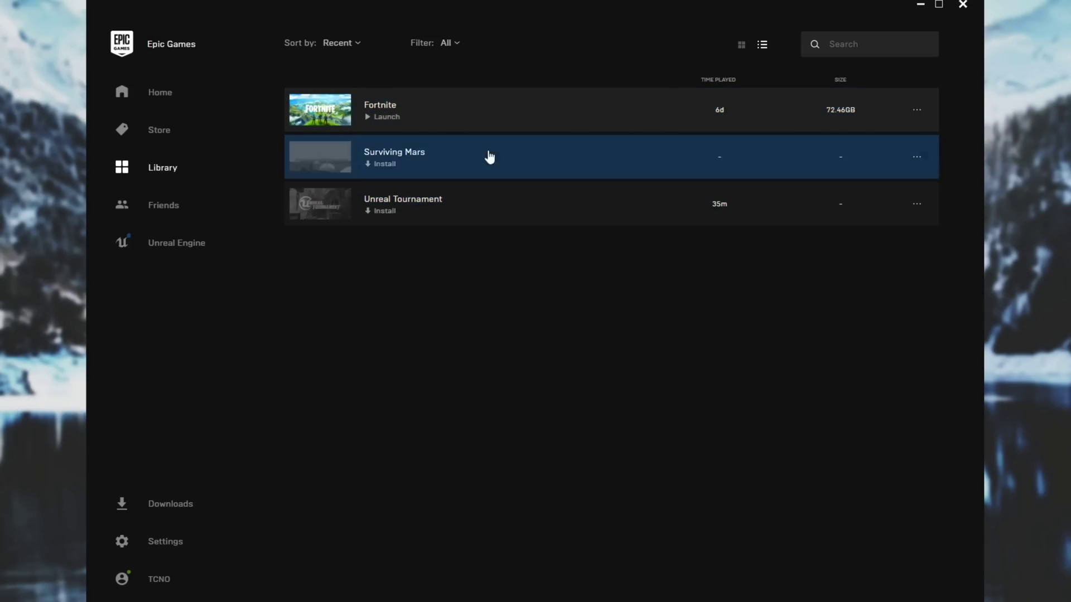
click(472, 113)
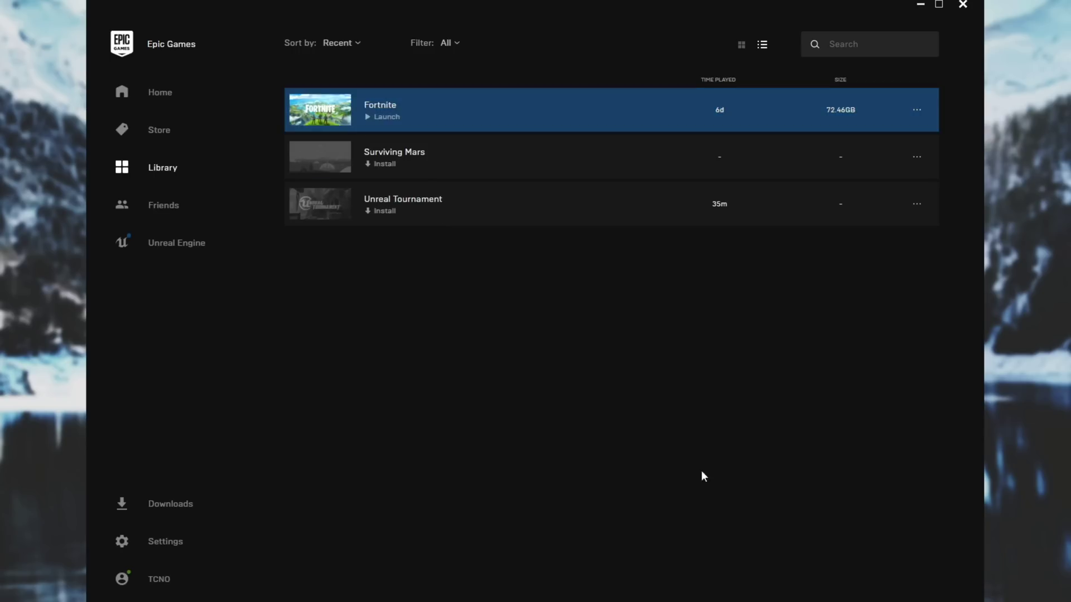
click(574, 385)
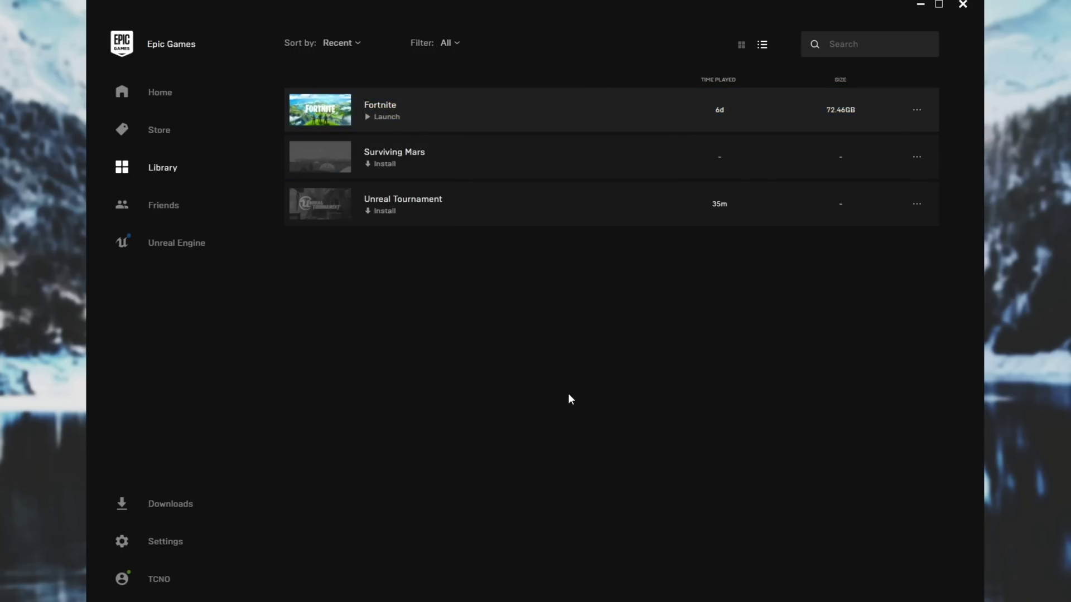